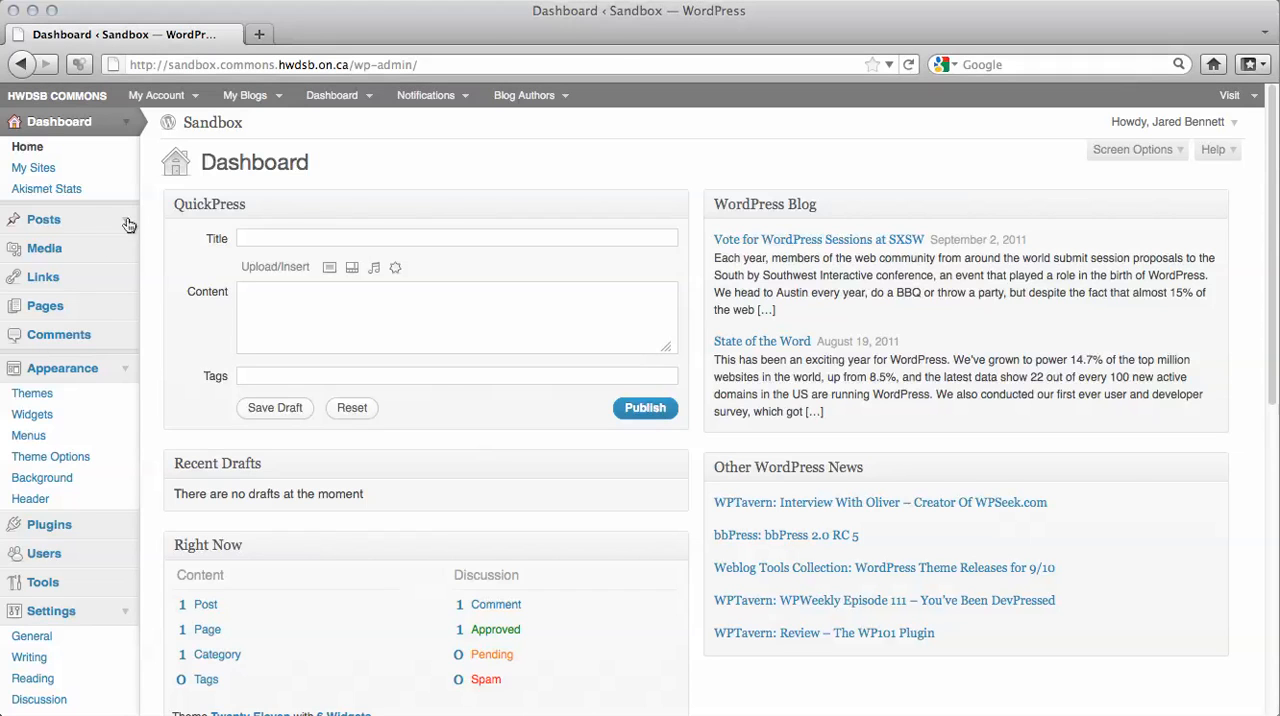
Add a new post category named "Math" with the slug "math".
left_click(127, 222)
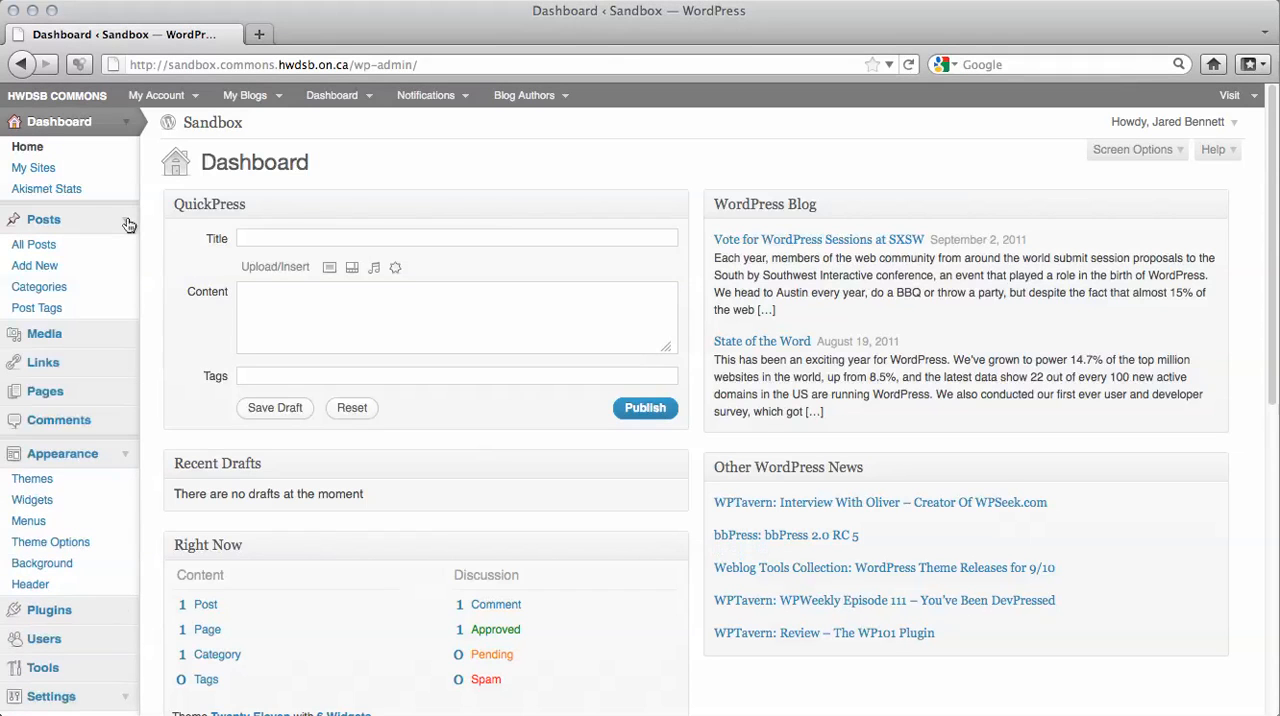
left_click(60, 287)
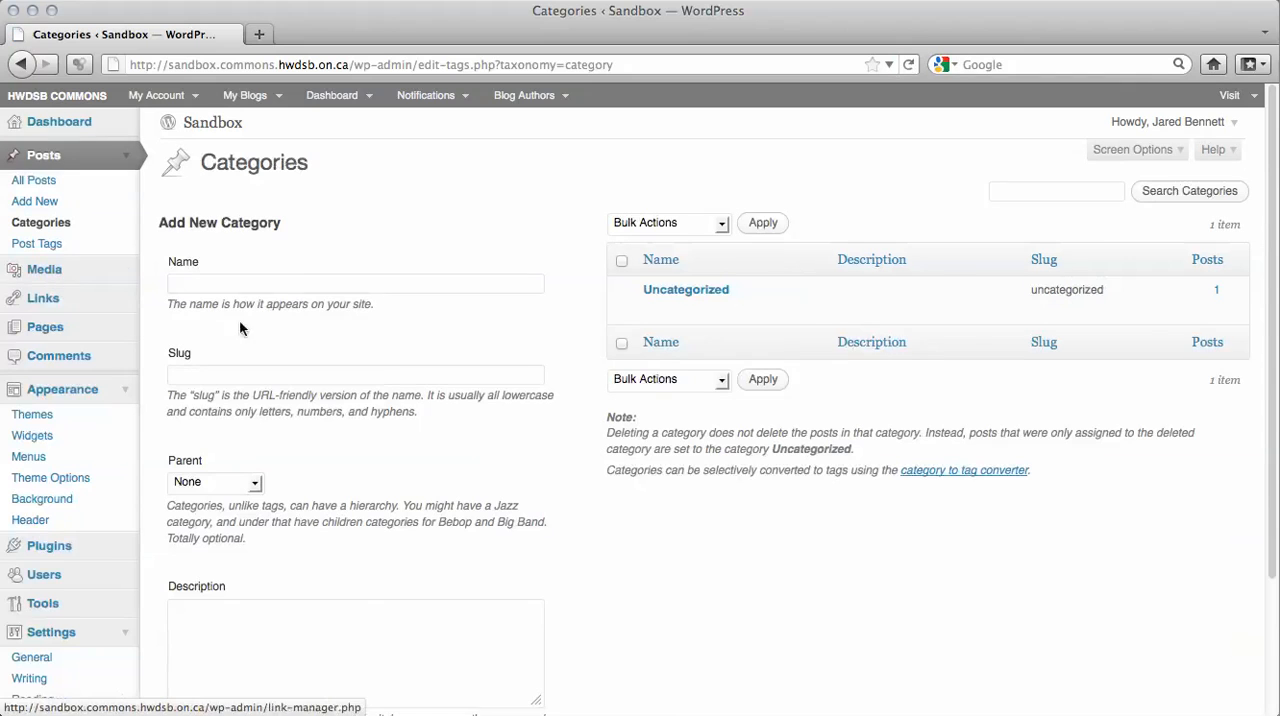
left_click(295, 288)
type("Math")
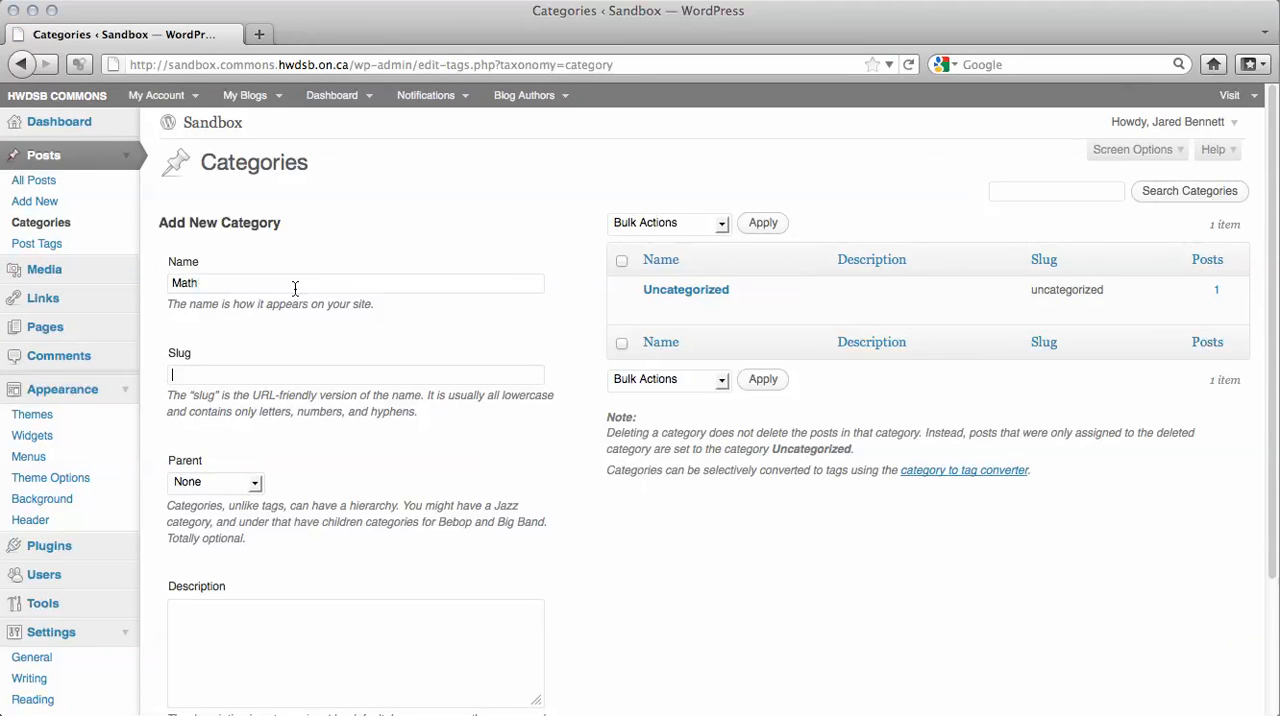
type("math")
scroll(546, 415, "down", 4)
left_click(229, 614)
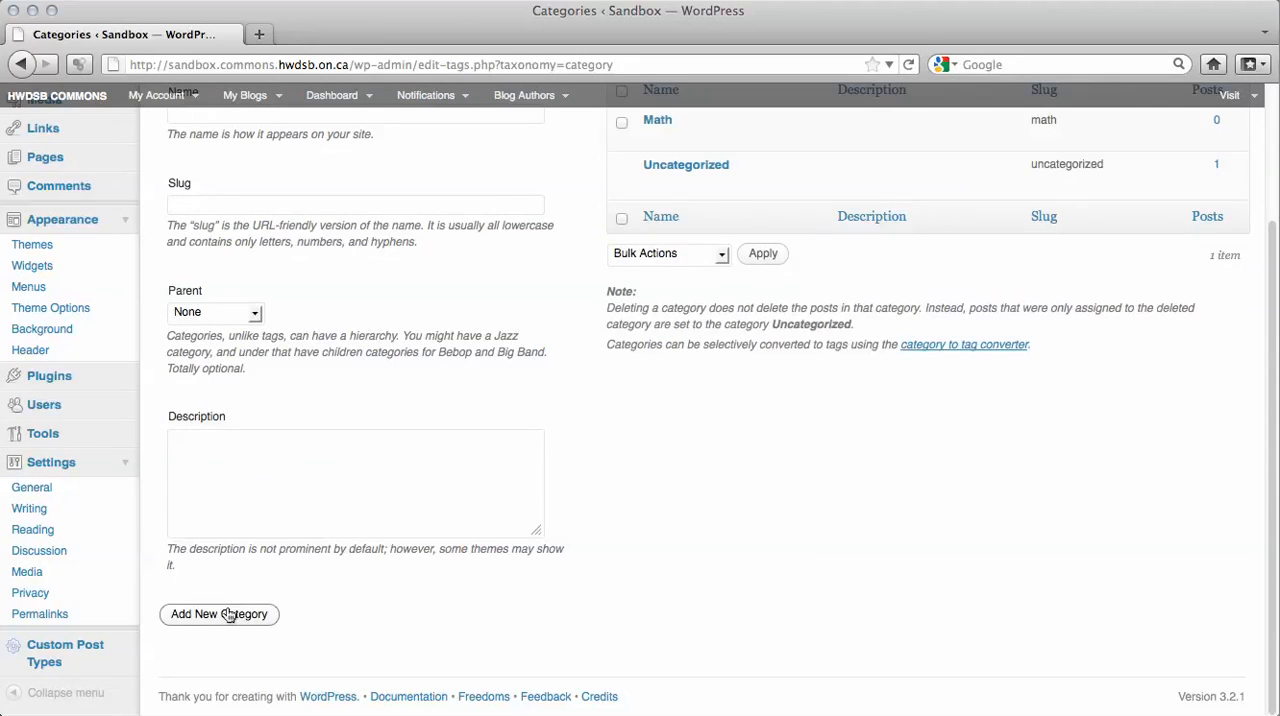
Add another post category named "Literacy" with the slug "lit".
scroll(200, 400, "up", 2)
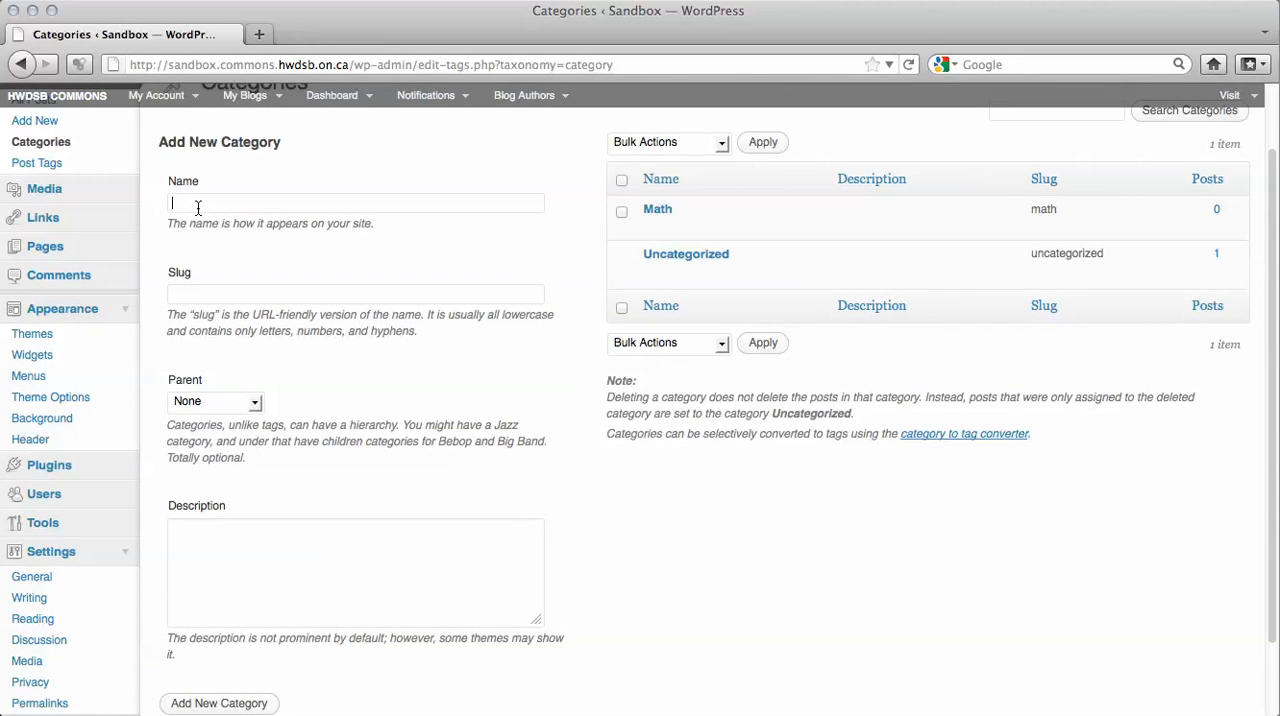
type("Literacy")
type("lit")
scroll(211, 478, "down", 3)
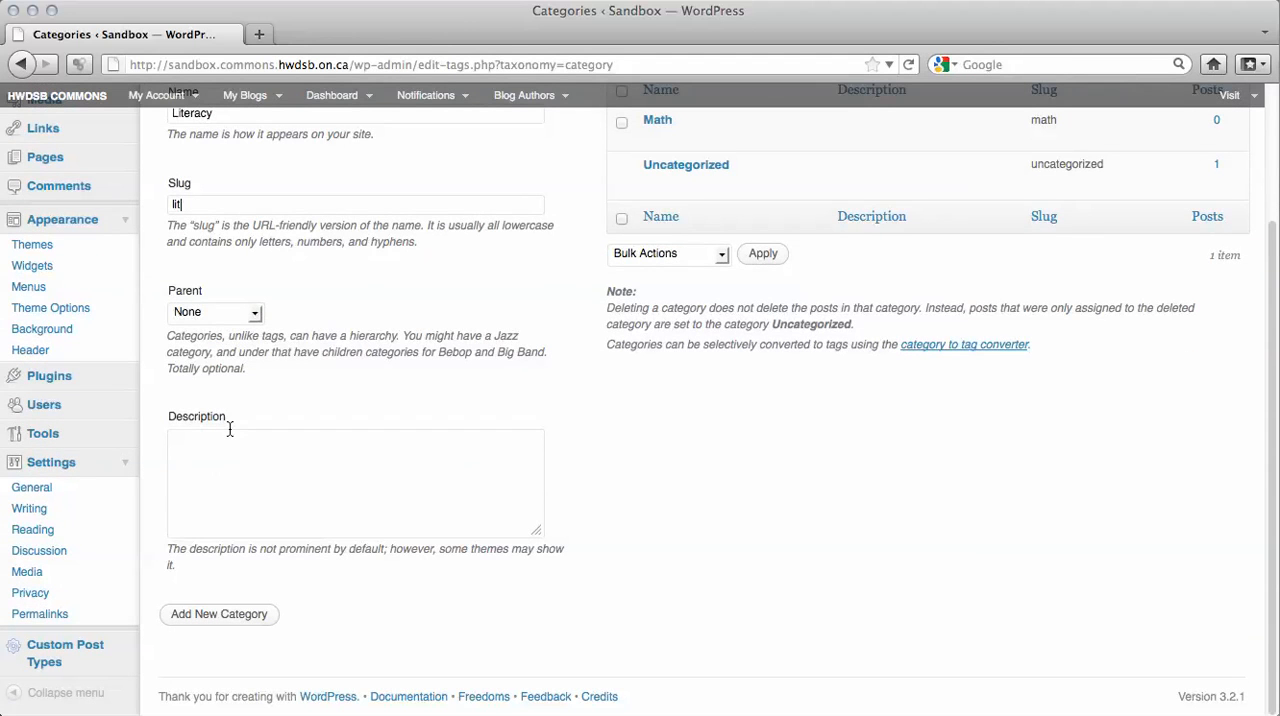
left_click(231, 615)
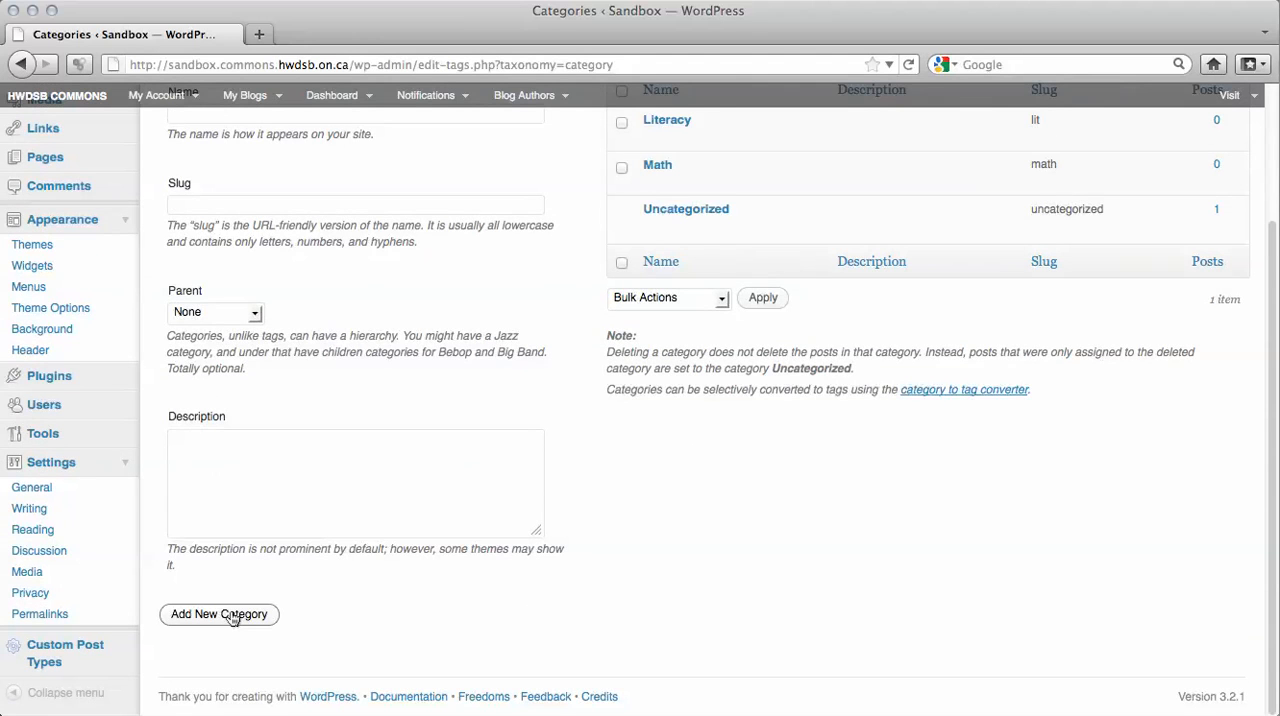
Publish a new post titled "Literacy Post" with the body "Content for literacy" in the Literacy category.
scroll(231, 616, "up", 3)
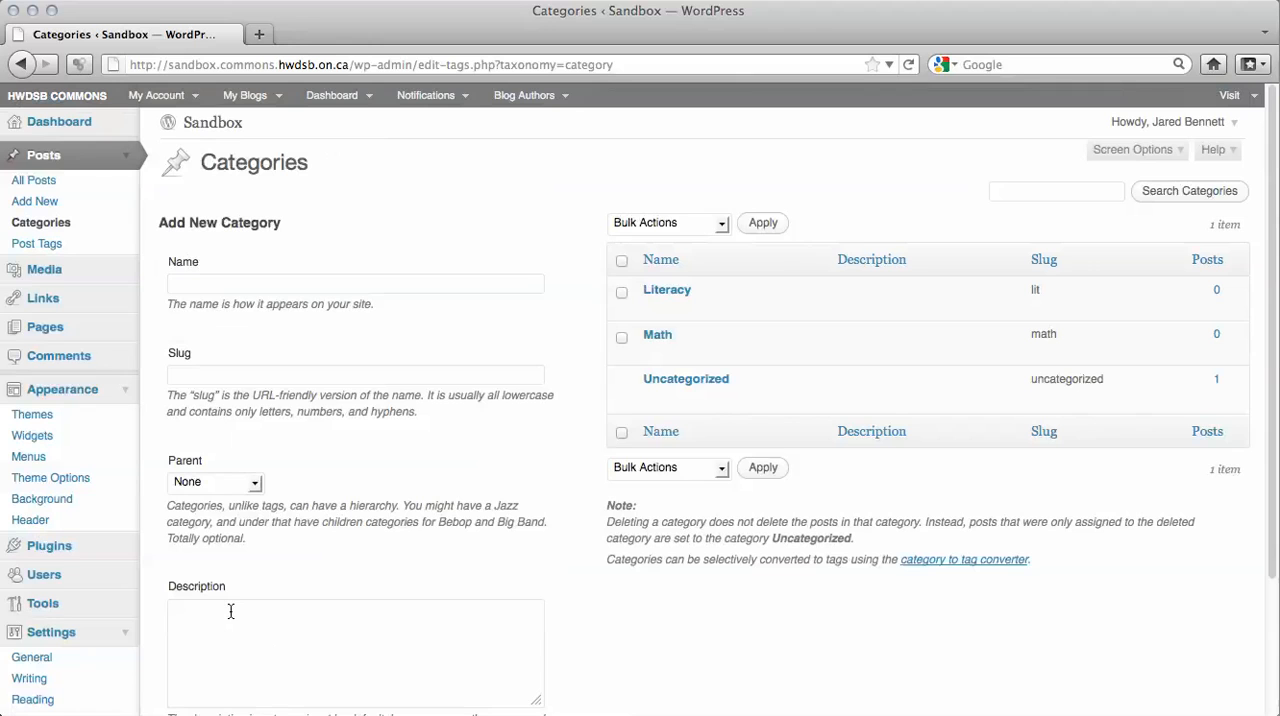
left_click(36, 200)
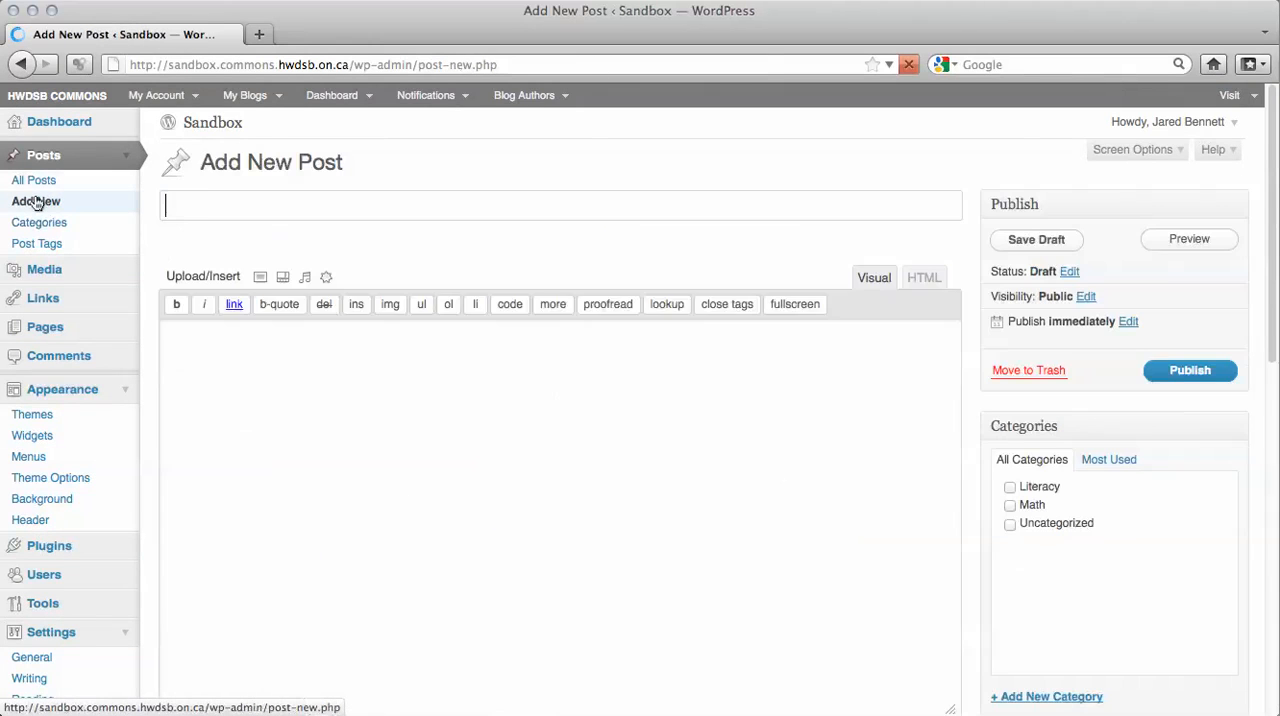
type("Lit")
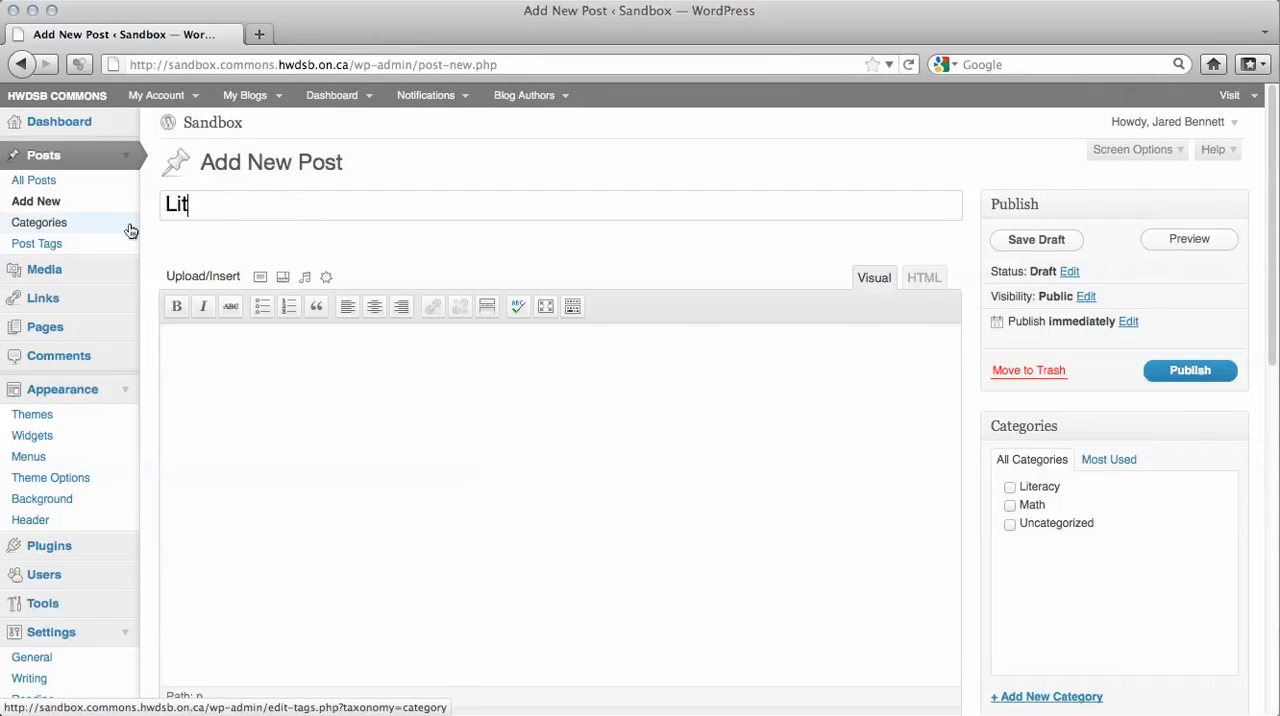
type("eracy Post")
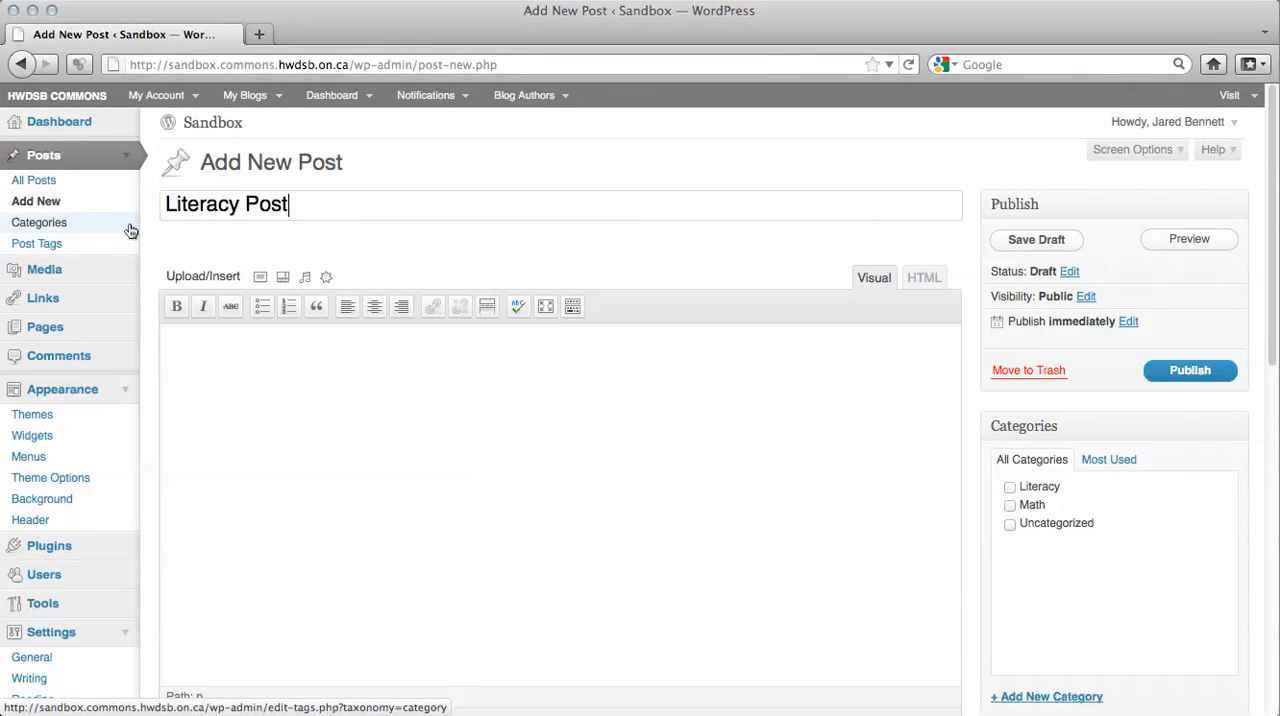
left_click(231, 376)
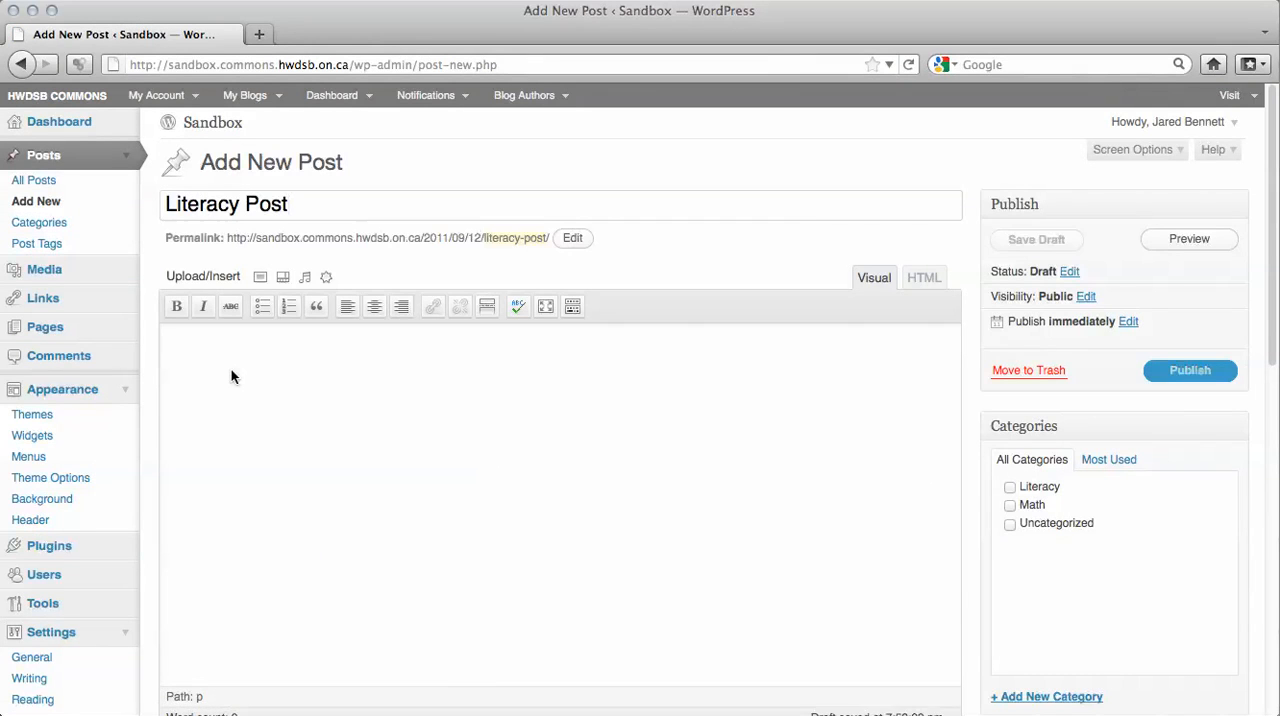
type("Content f")
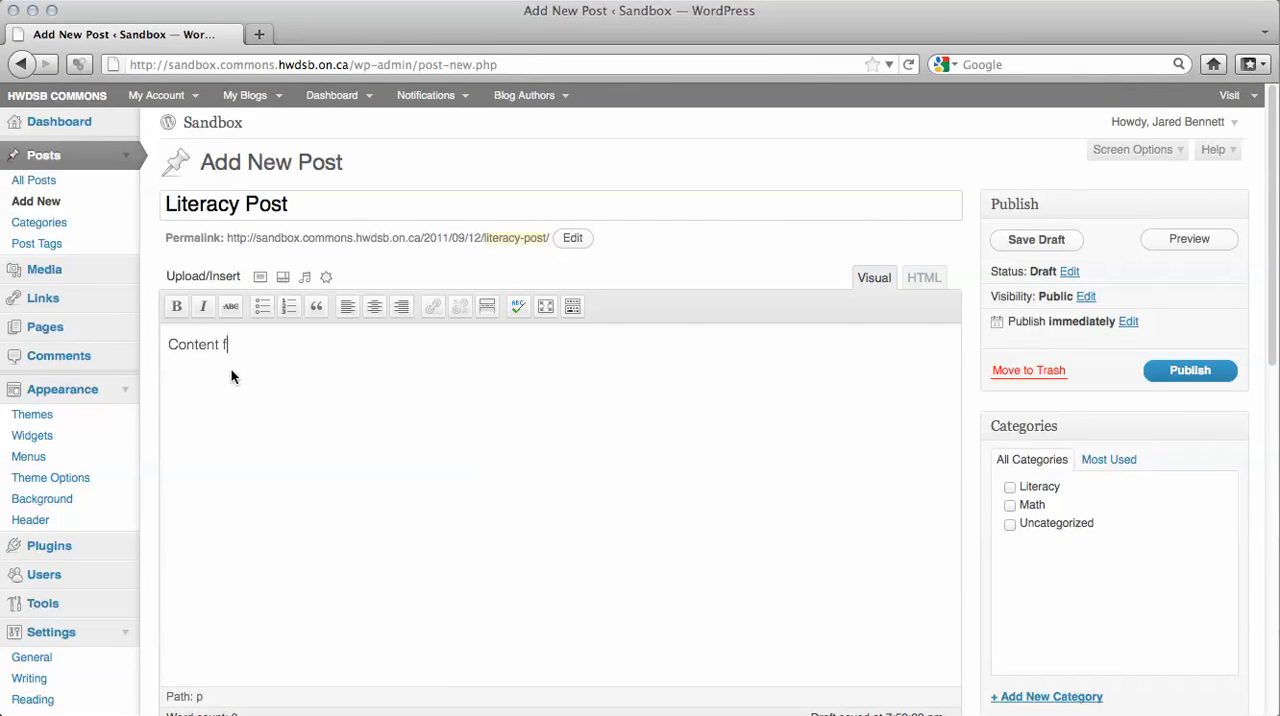
type("or literacy")
left_click(1009, 488)
left_click(1182, 373)
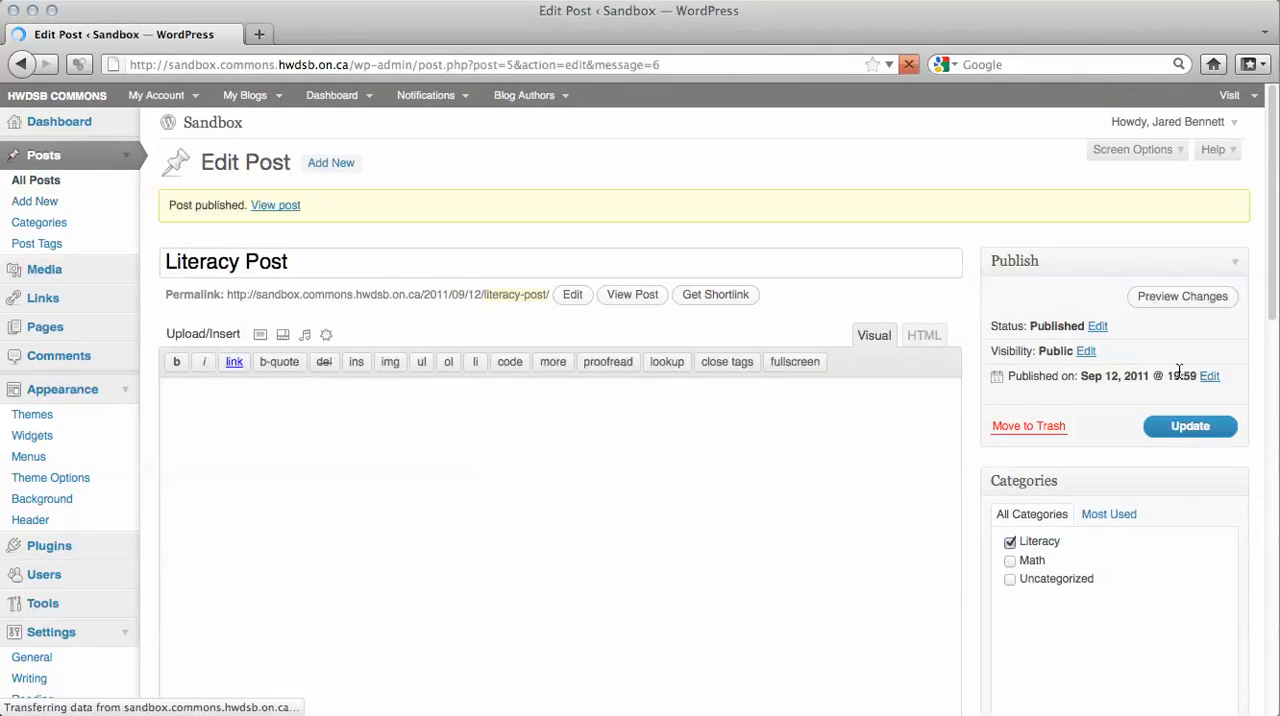
Publish a new post titled "Math Content" with the body "Content for Math" in the Math category.
left_click(27, 207)
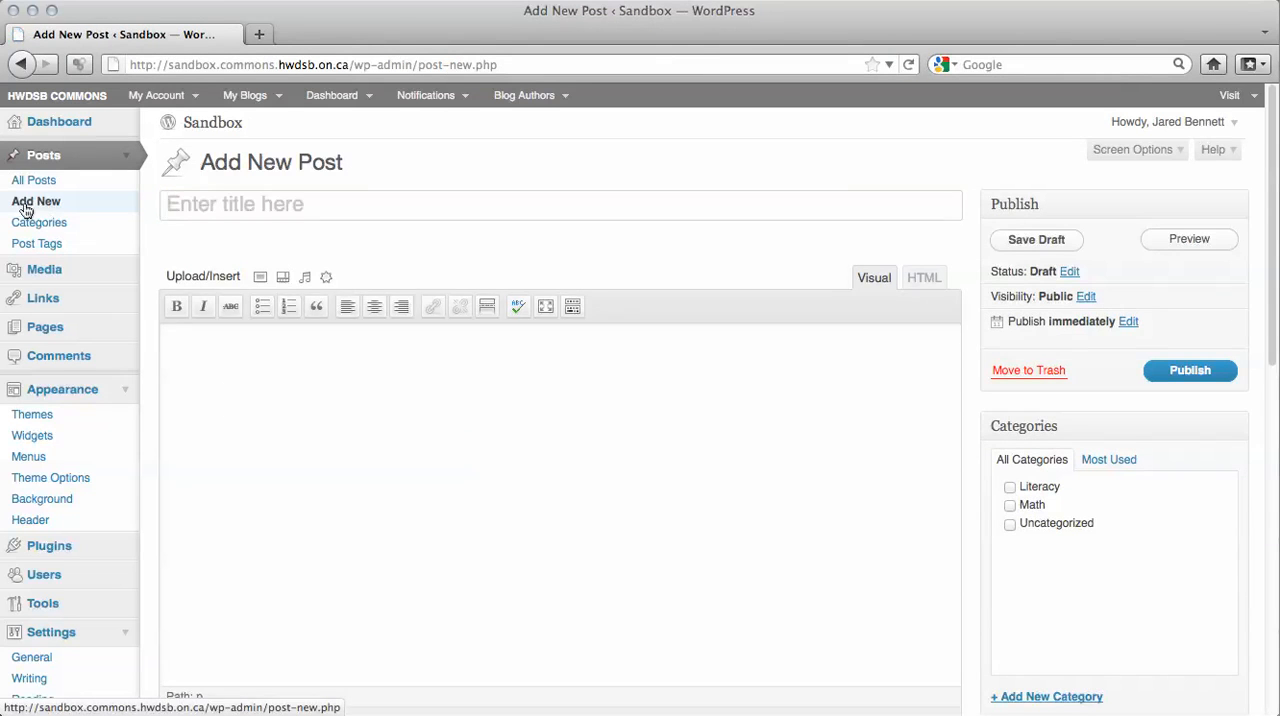
type("Math ")
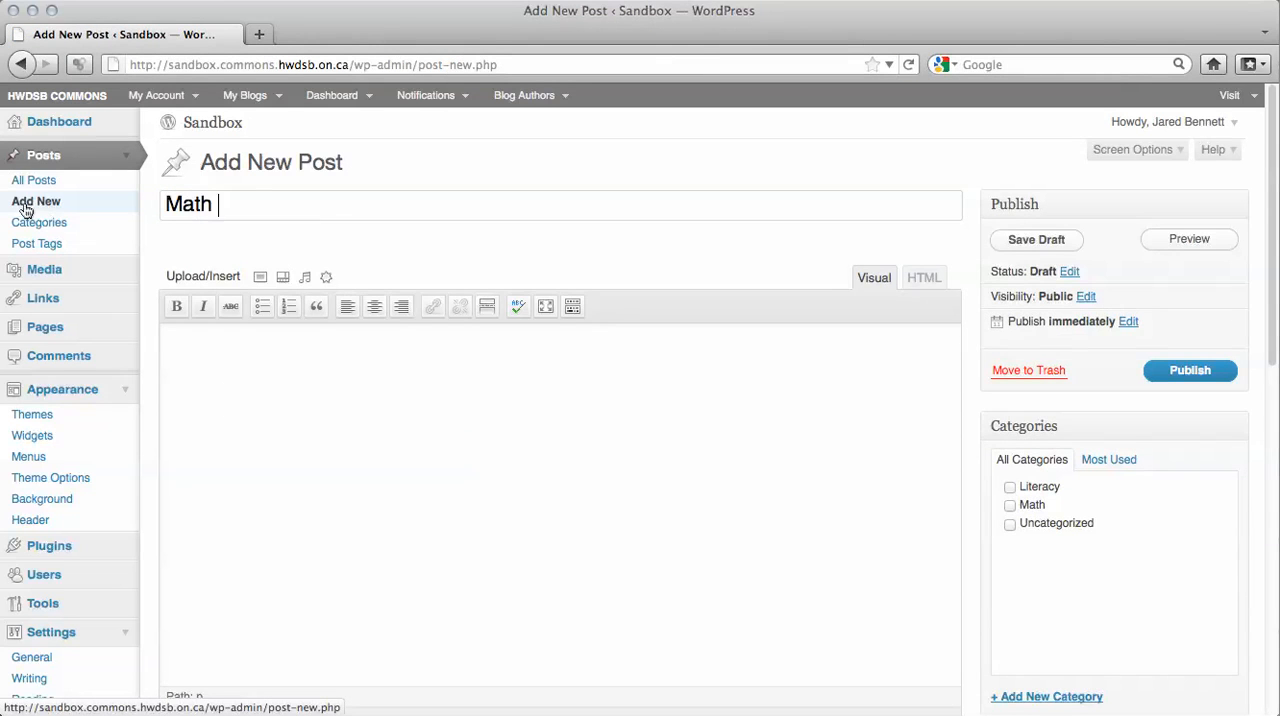
type("o")
key("BackSpace")
type("V")
key("BackSpace")
type("Content")
key("Tab")
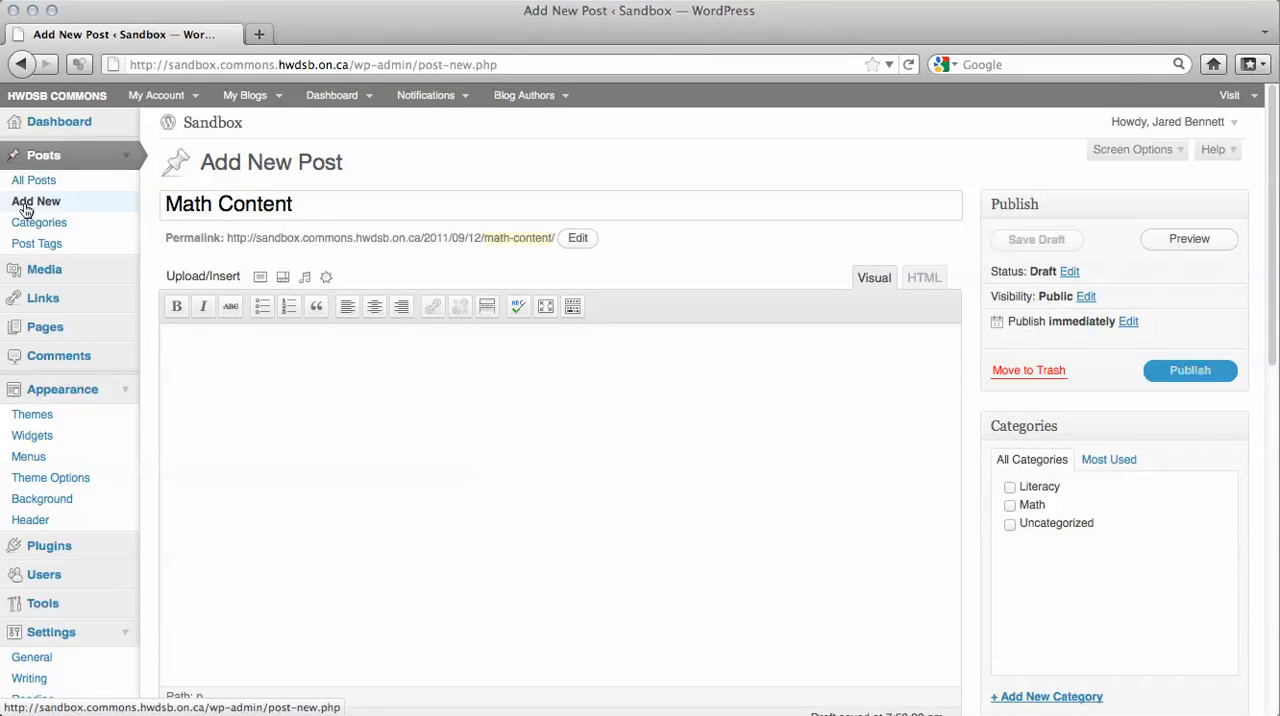
type("Content for ")
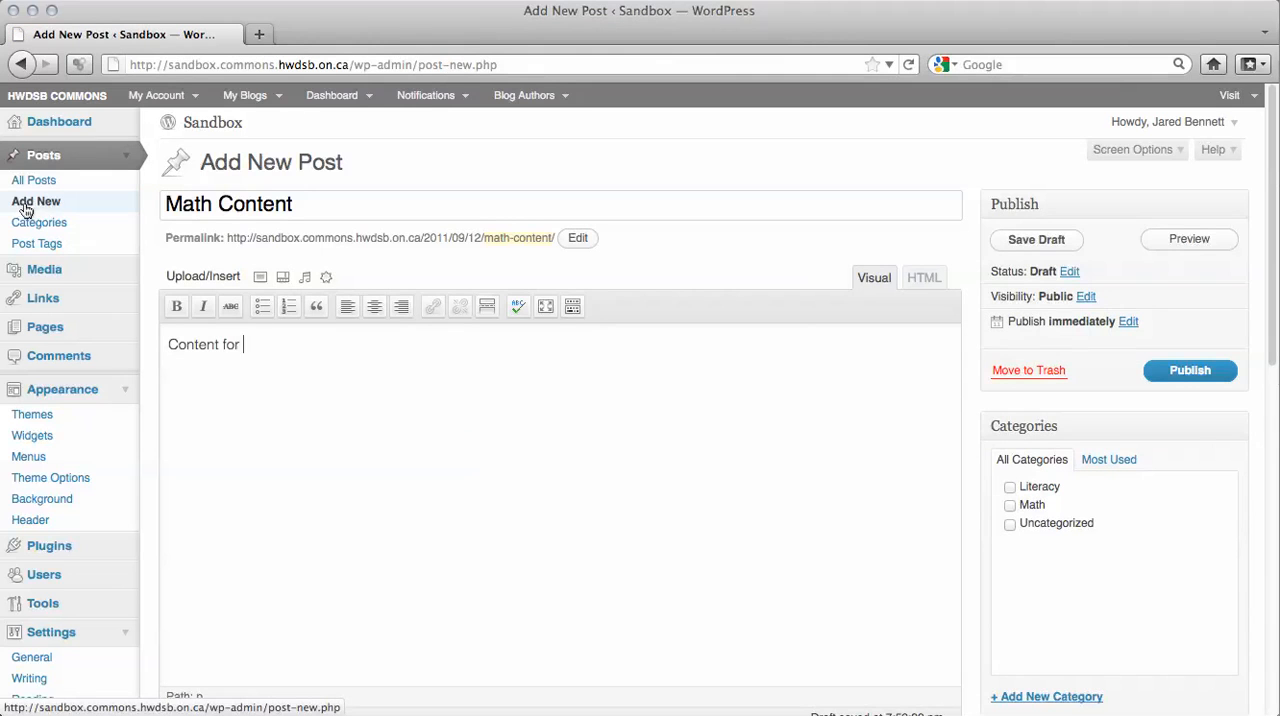
type("Math")
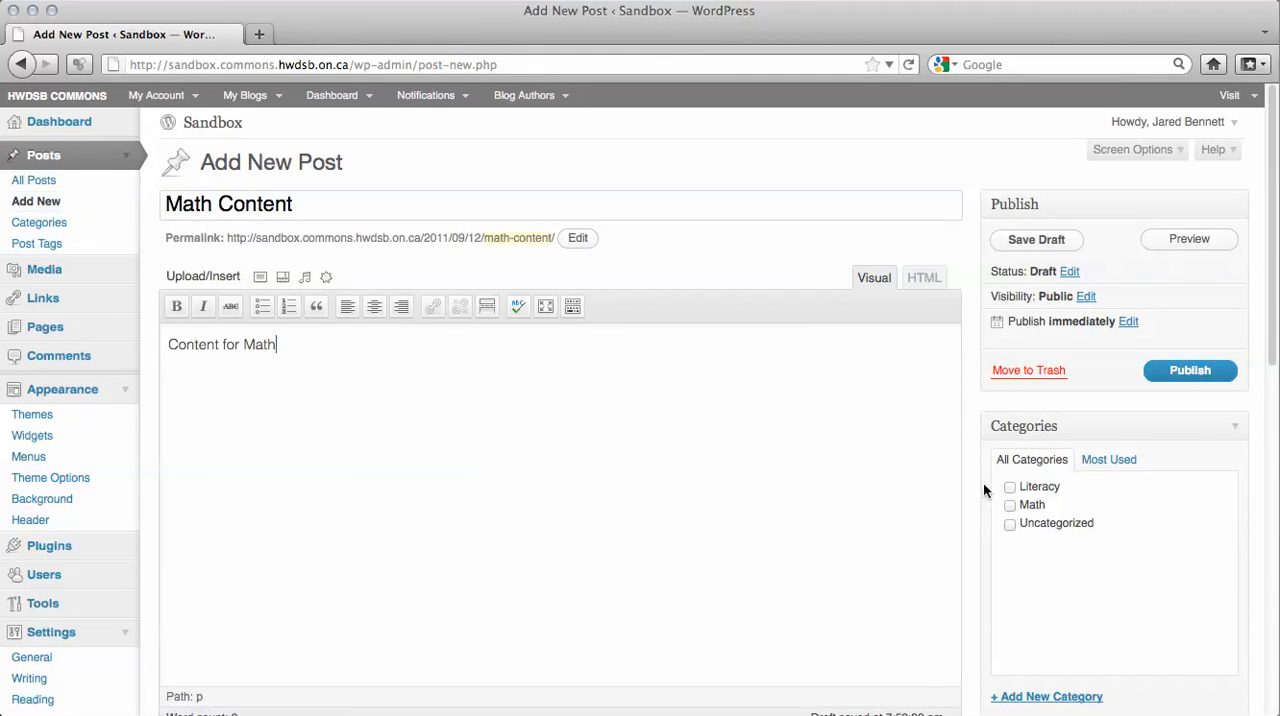
left_click(1178, 371)
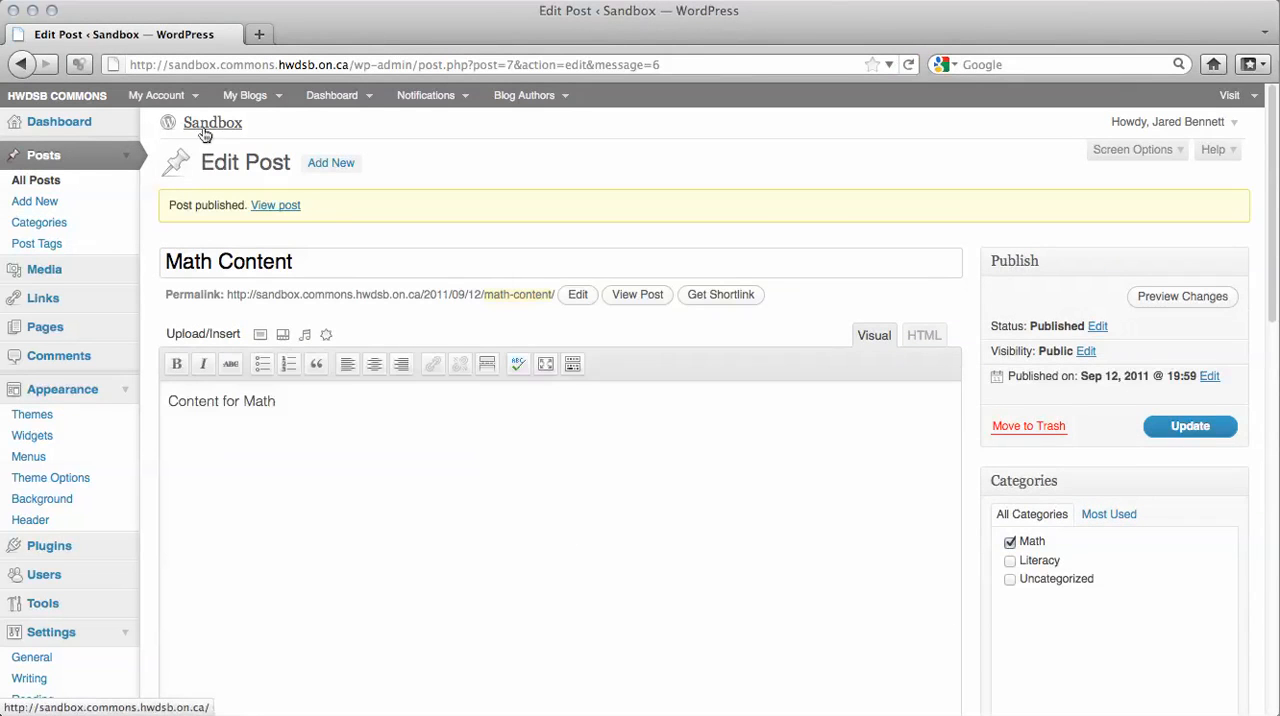
View the Sandbox site's front page and examine the published posts, their categories and the navigation bar.
left_click(201, 127)
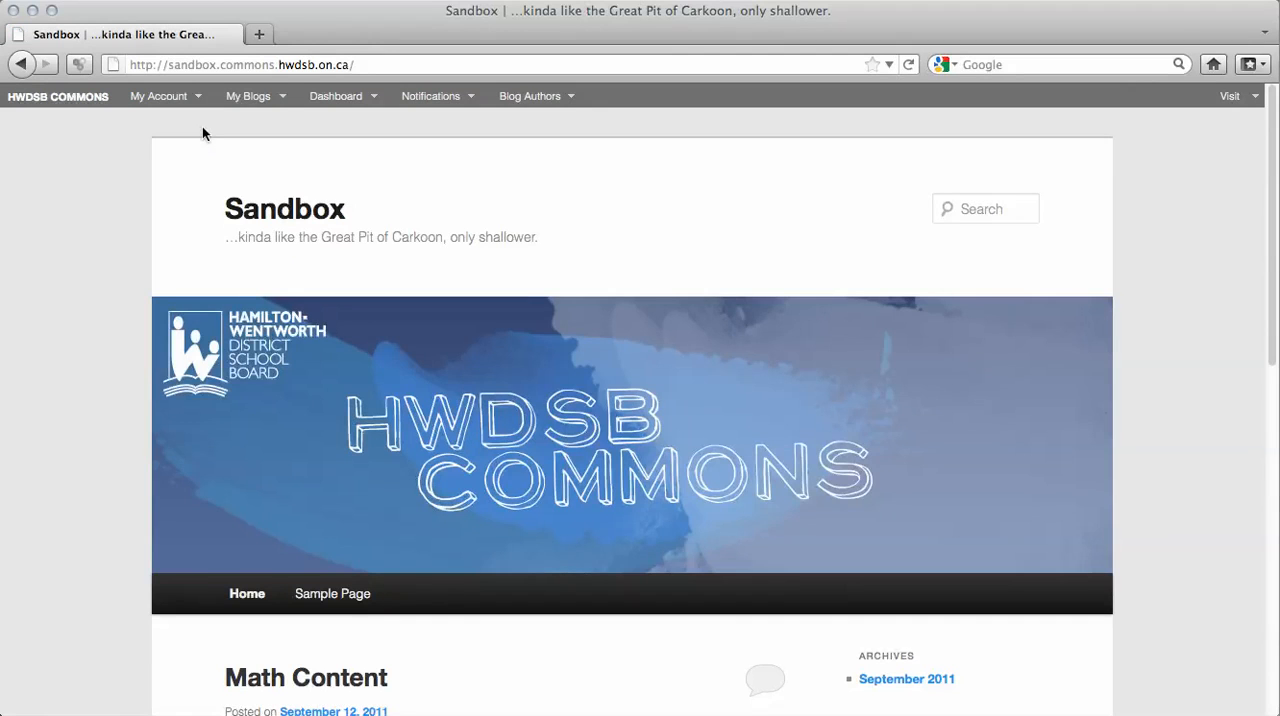
scroll(451, 480, "down", 5)
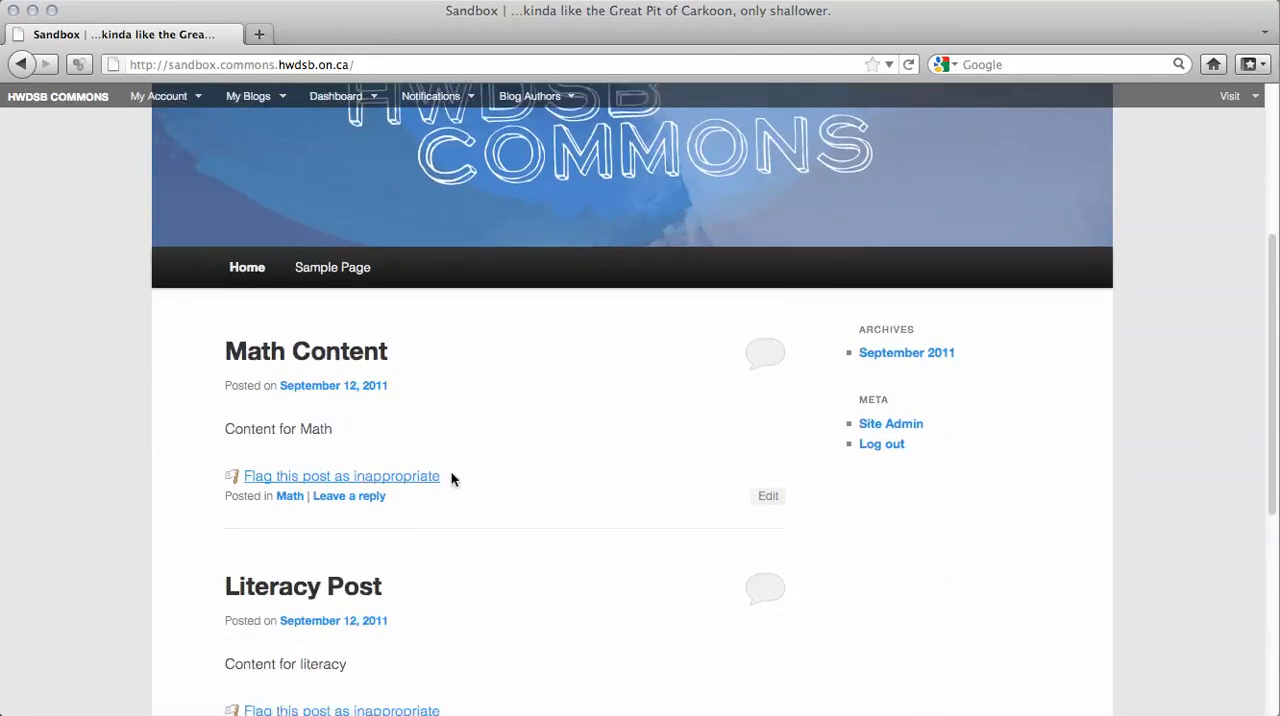
scroll(451, 480, "down", 3)
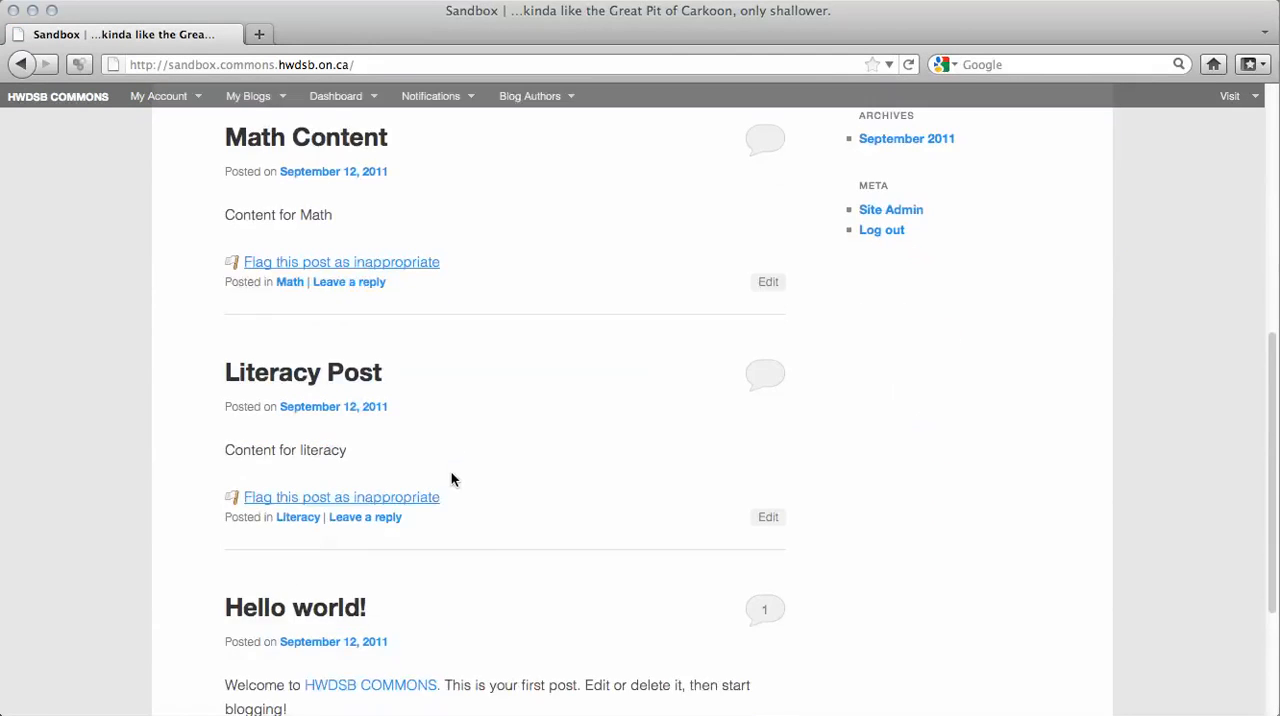
scroll(451, 480, "up", 1)
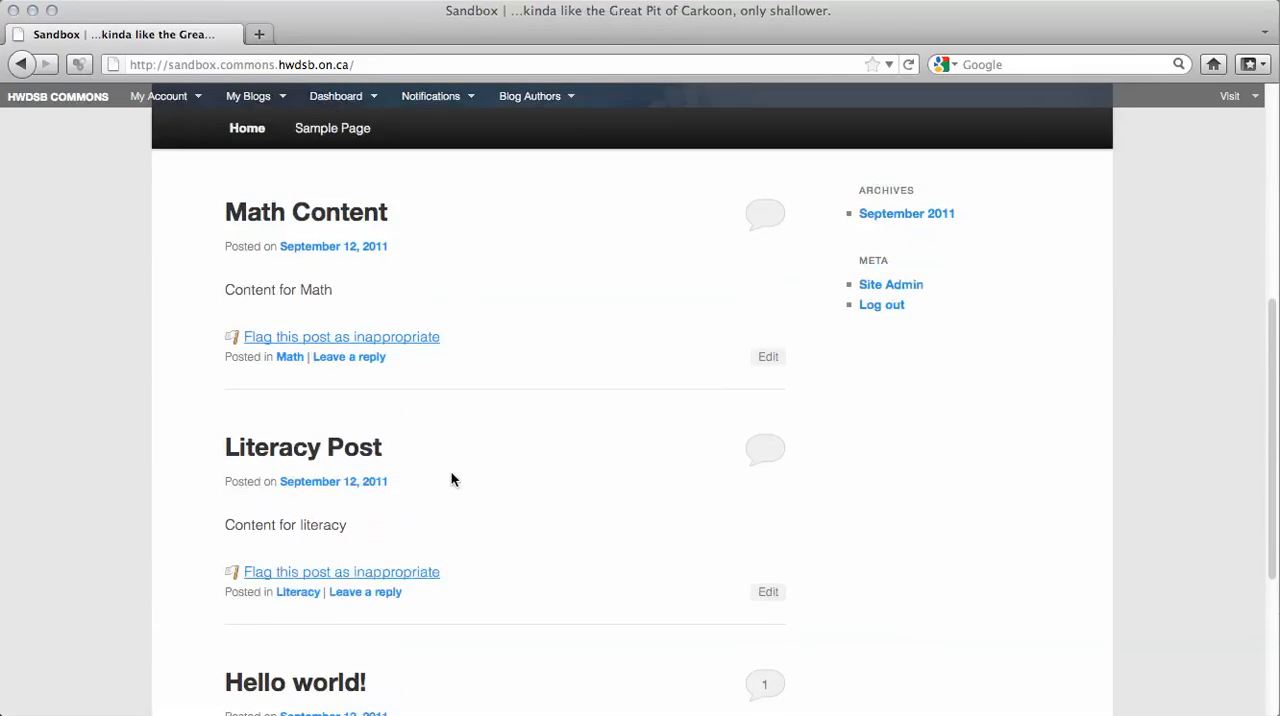
scroll(451, 480, "up", 1)
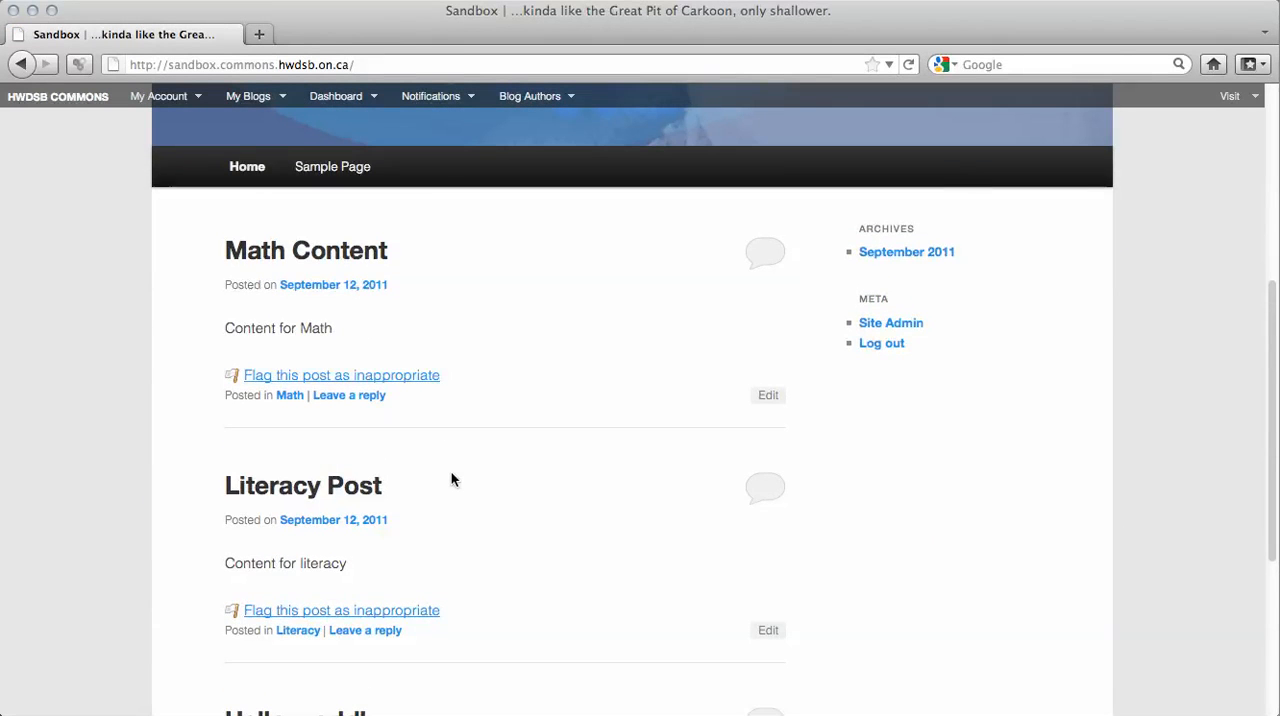
scroll(451, 480, "up", 2)
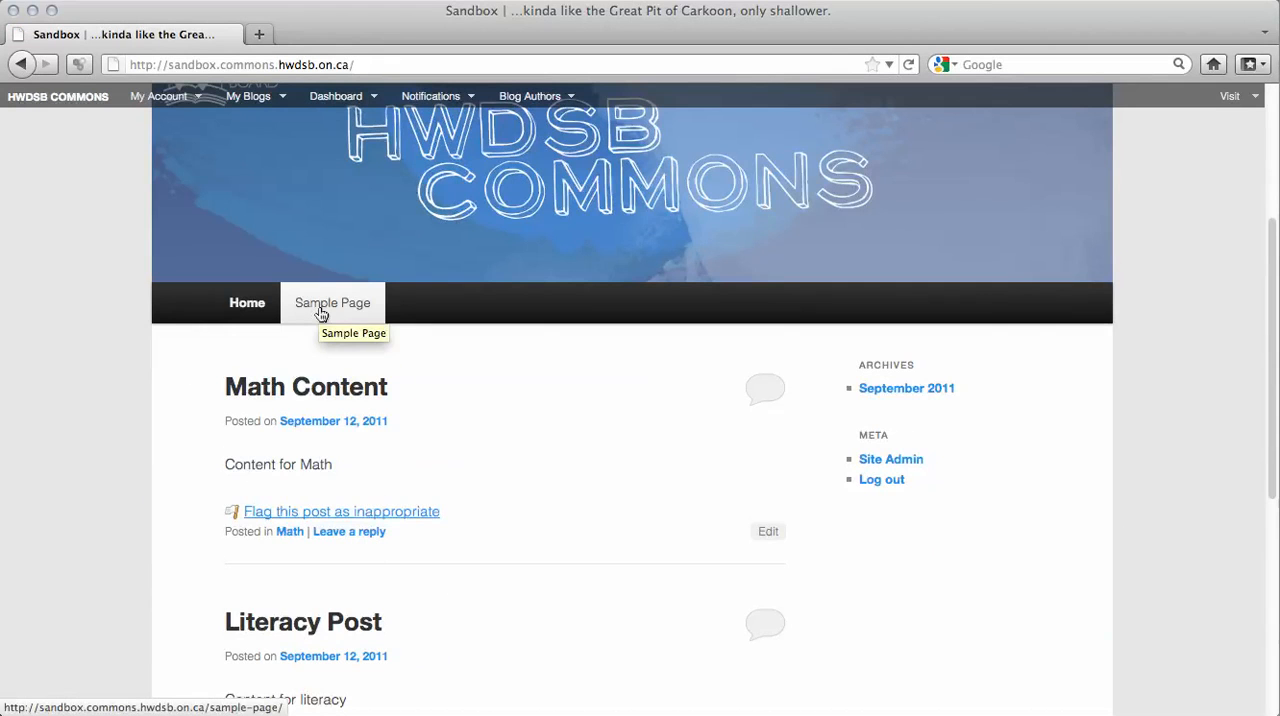
scroll(320, 313, "up", 4)
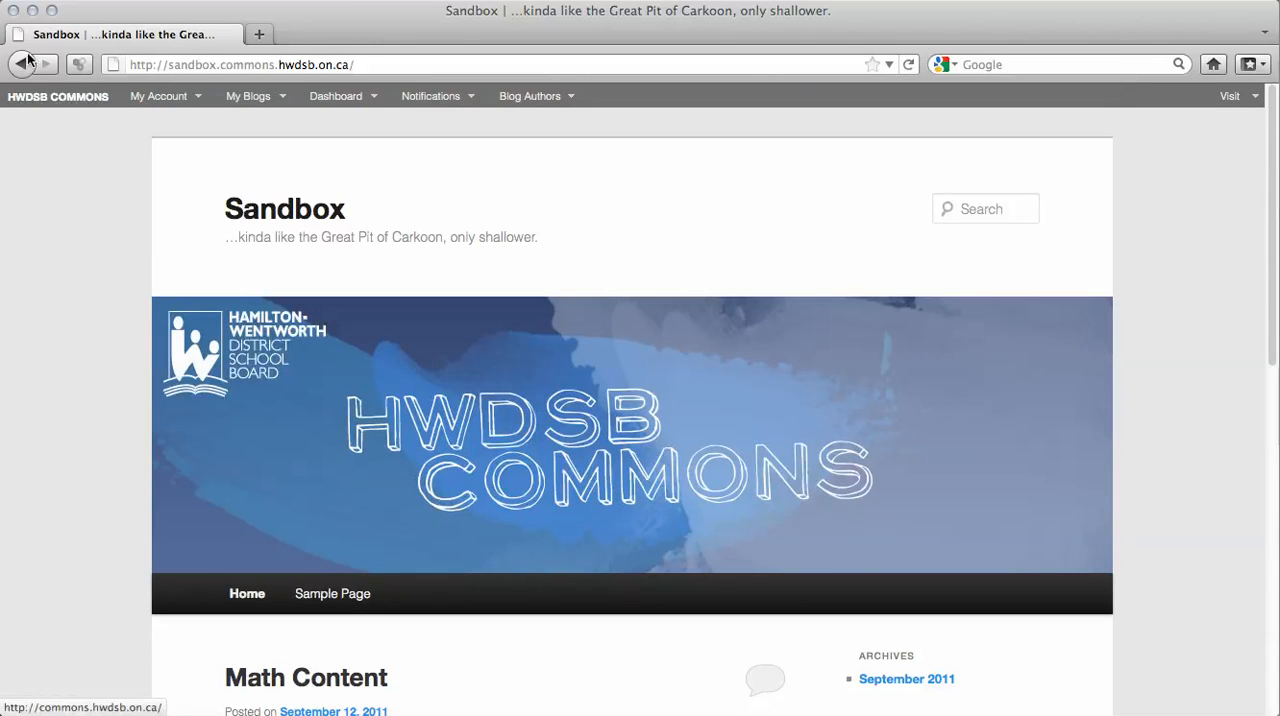
Return to the site's administration area and create a navigation menu named "Custom Menu".
left_click(22, 64)
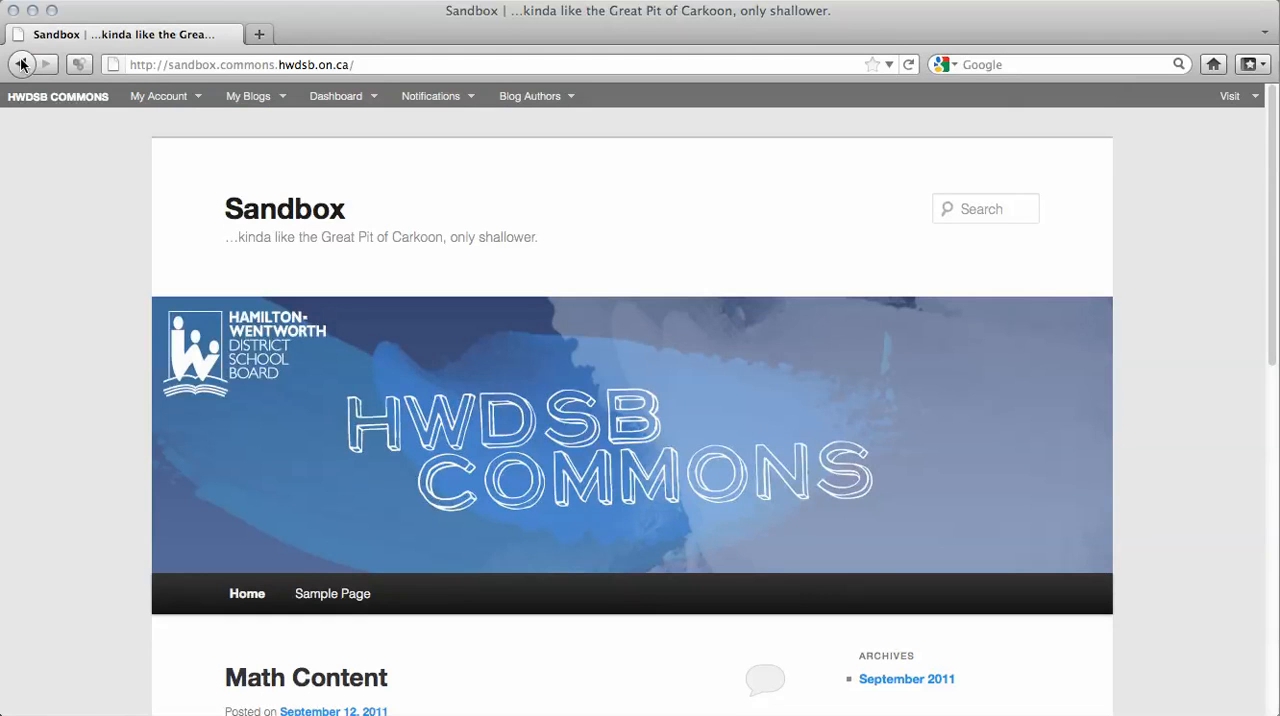
left_click(344, 100)
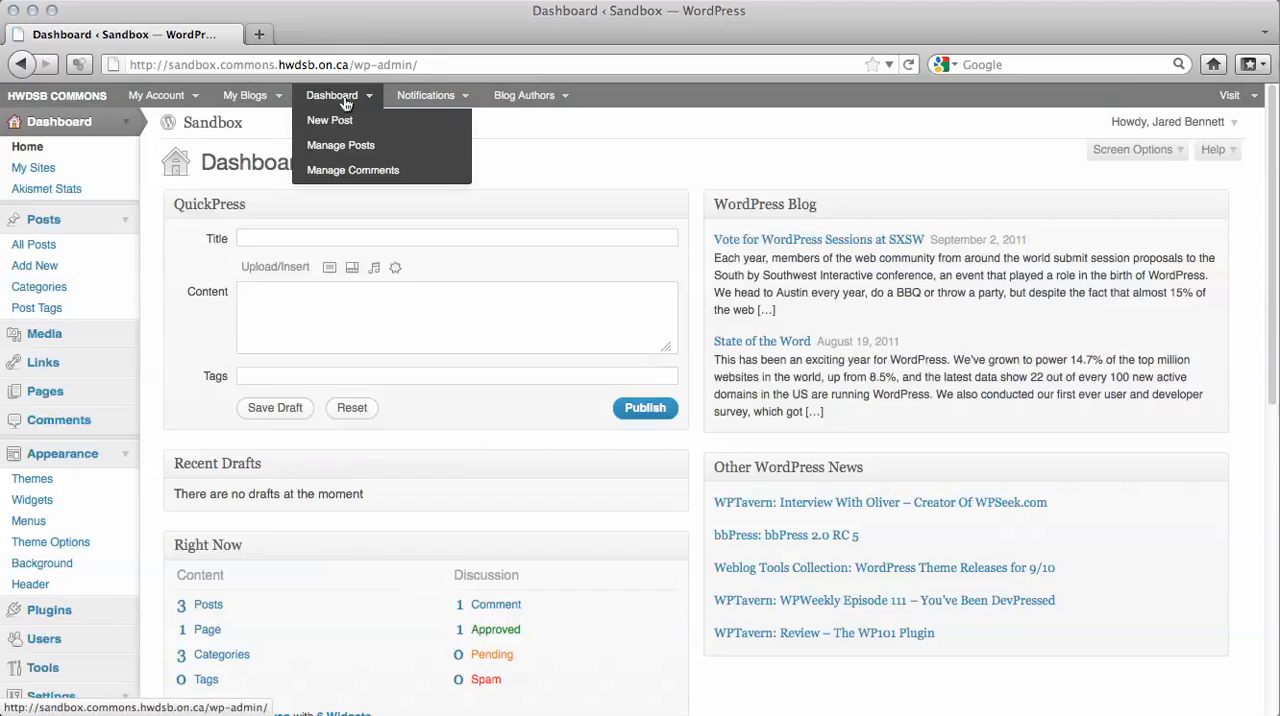
scroll(270, 585, "down", 4)
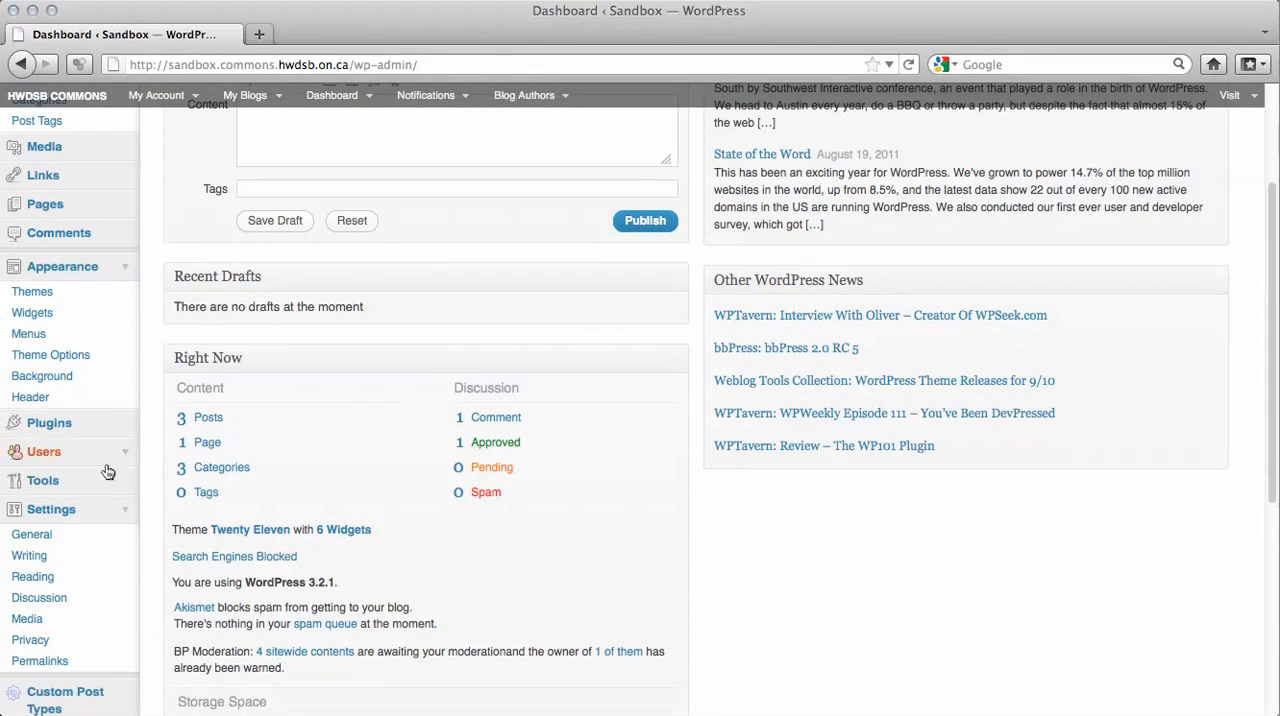
left_click(28, 337)
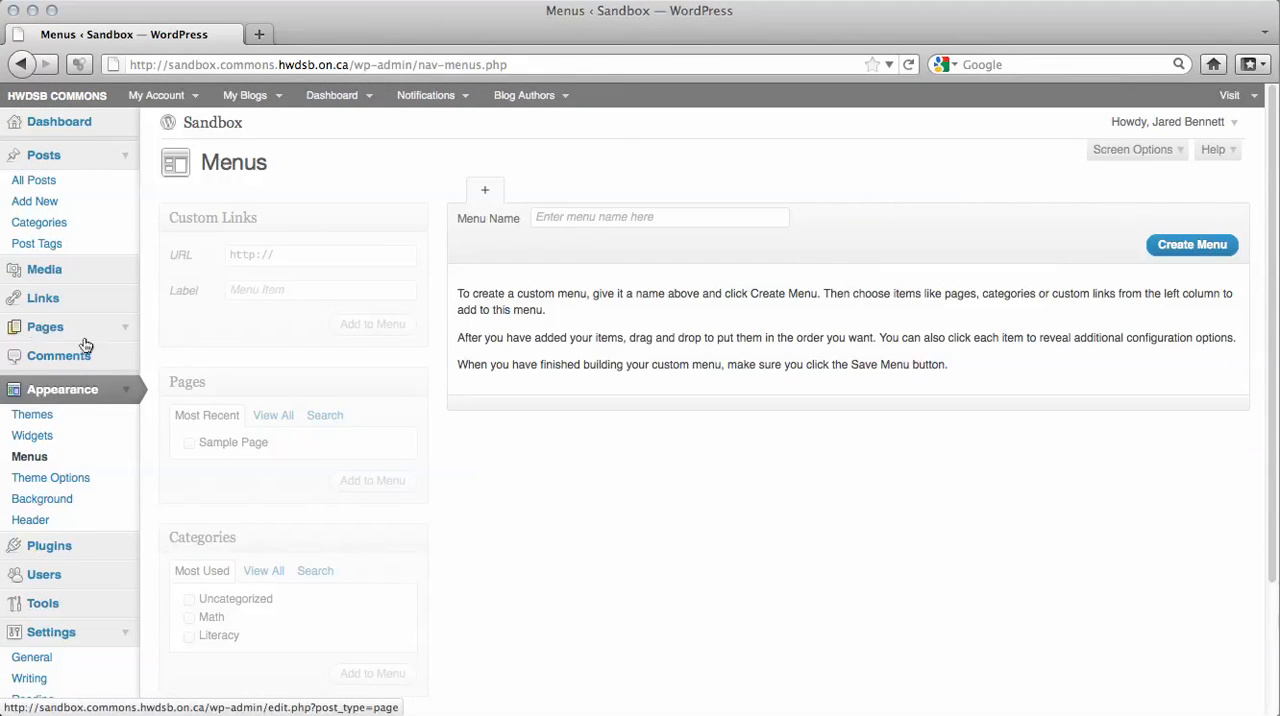
left_click(571, 221)
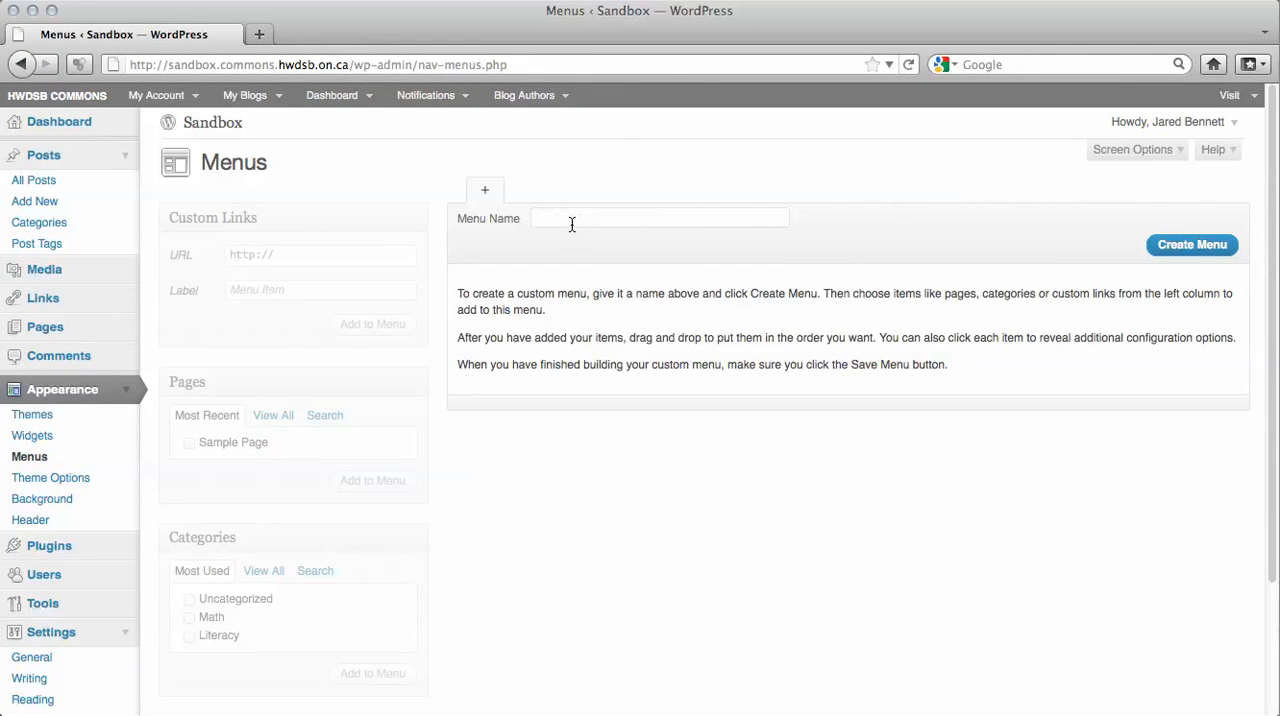
type("Custom Meny")
key("BackSpace")
type("u")
left_click(1174, 248)
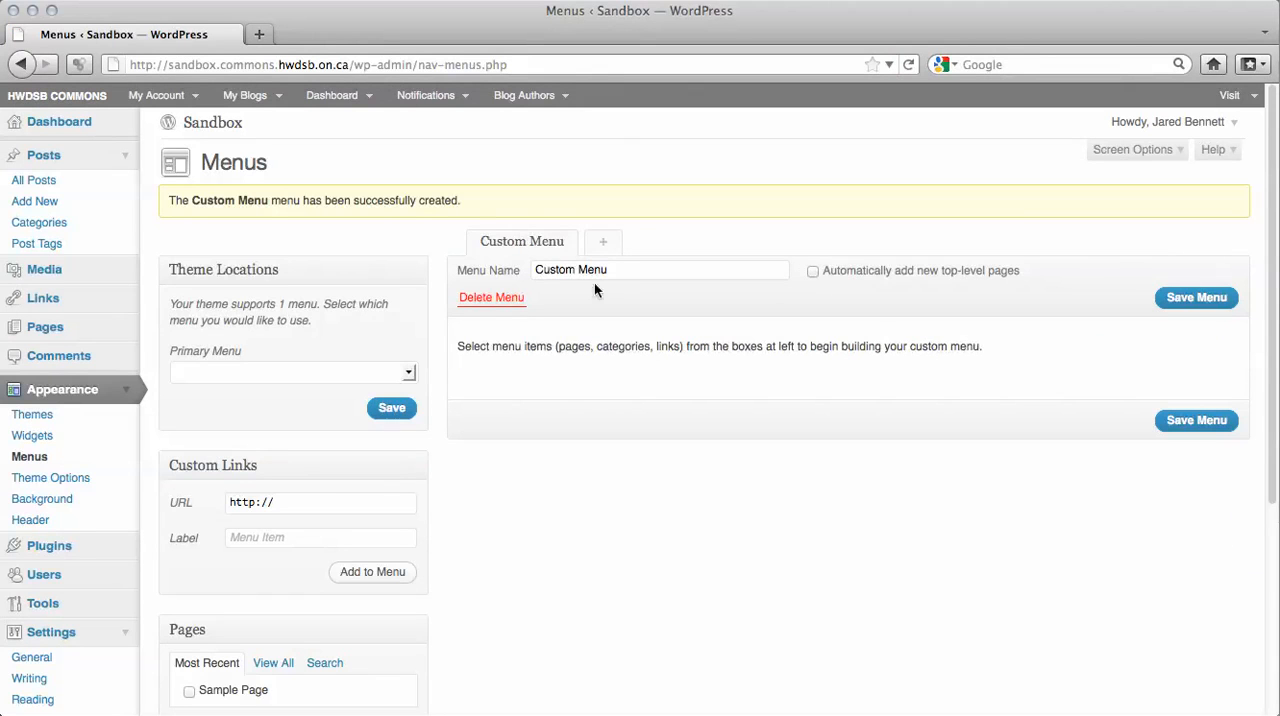
Add the Math and Literacy categories as items to the custom menu.
scroll(645, 486, "down", 5)
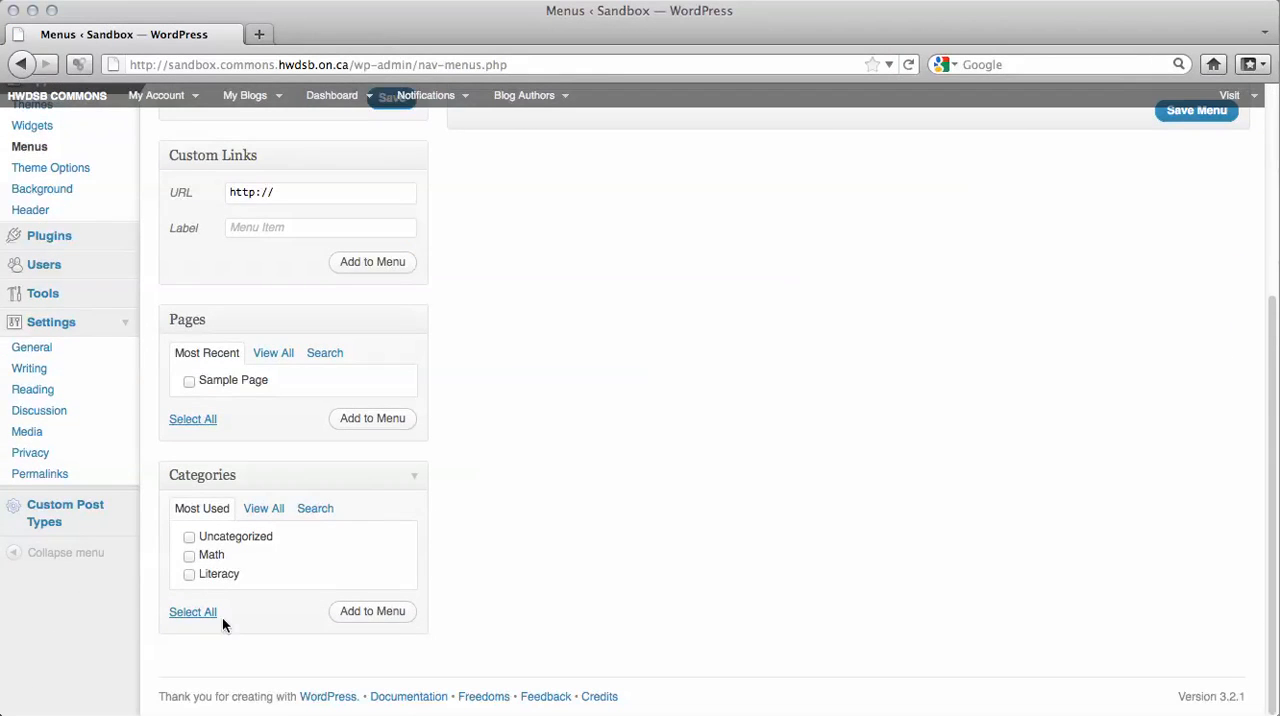
left_click(190, 557)
left_click(352, 614)
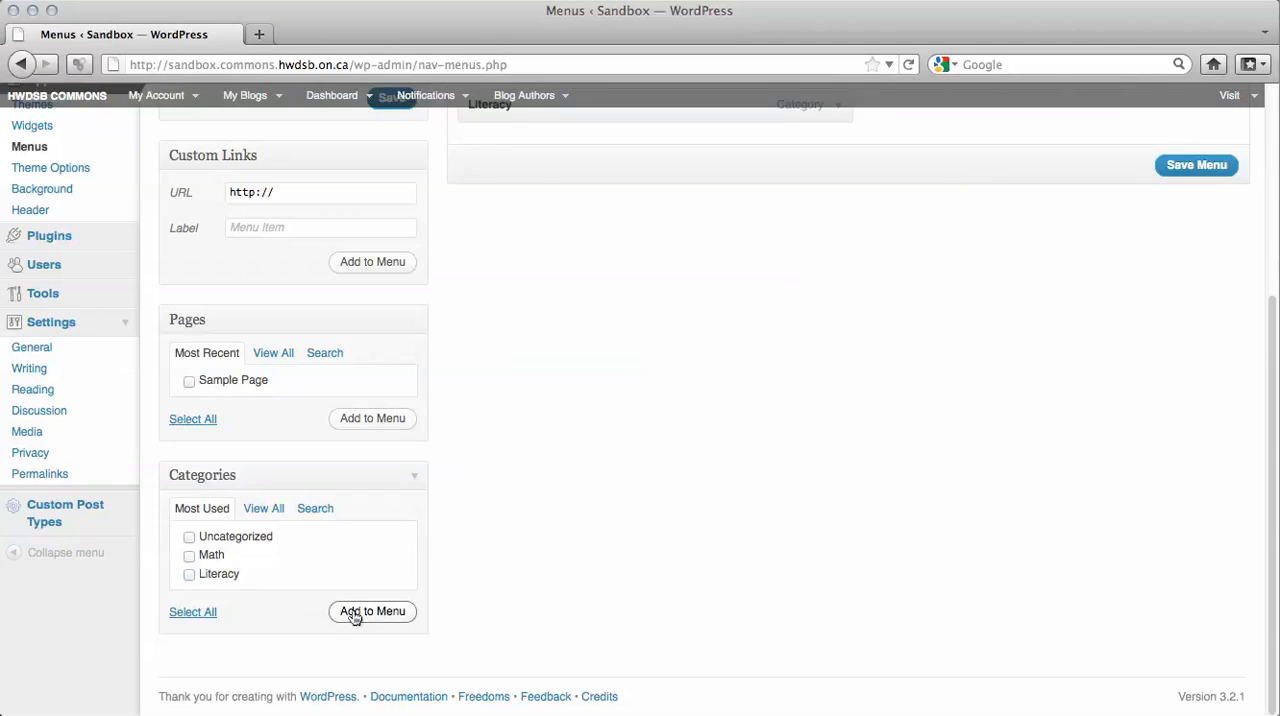
Assign Custom Menu as the theme's Primary Menu and save the theme location.
scroll(531, 490, "up", 5)
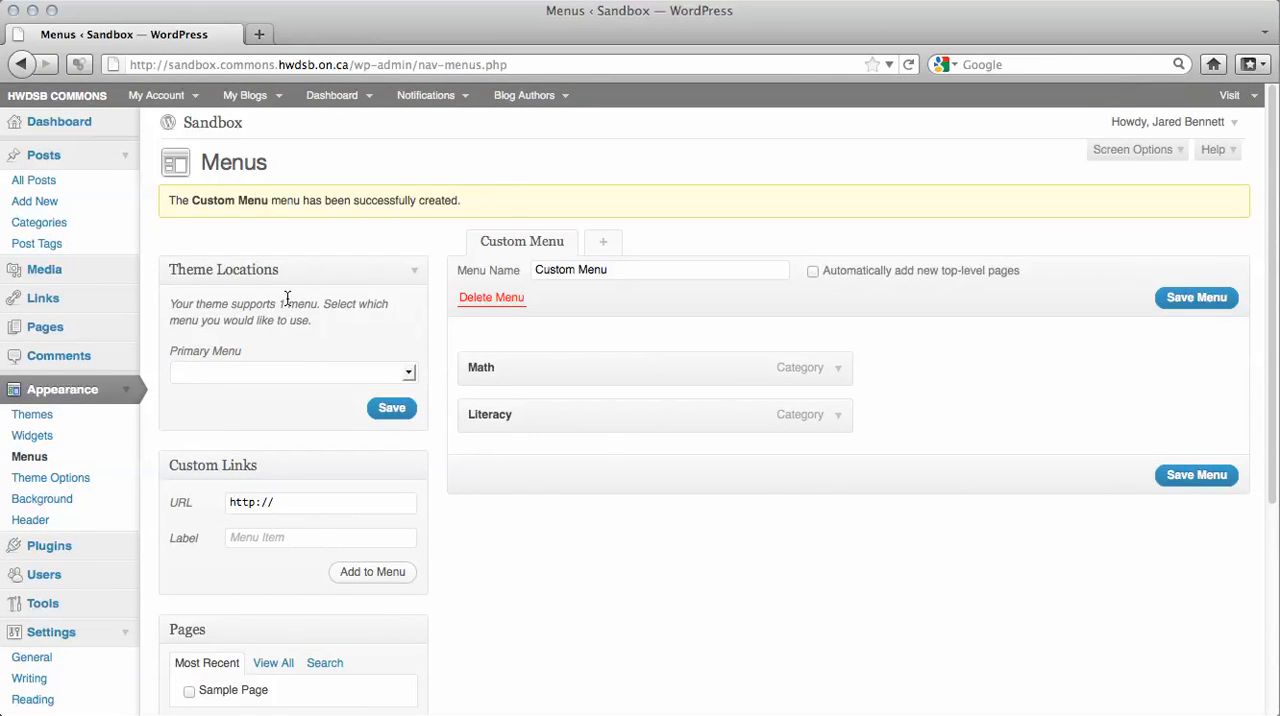
left_click(406, 372)
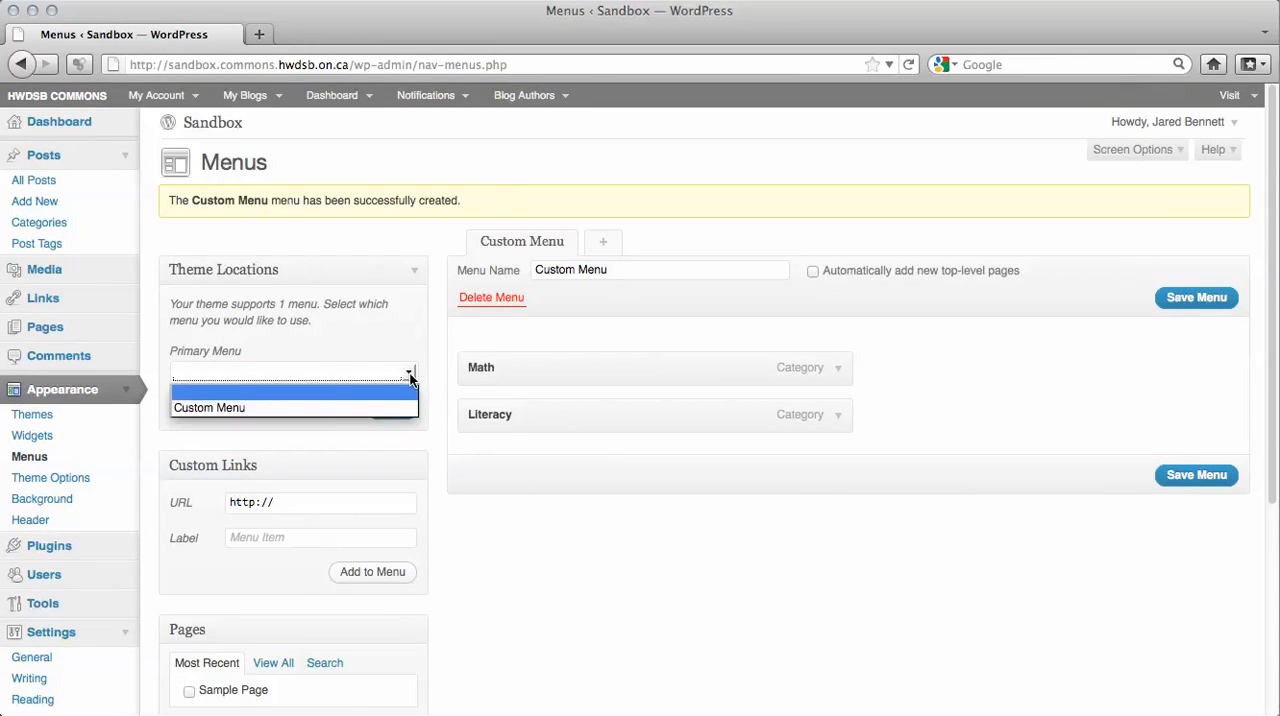
left_click(333, 406)
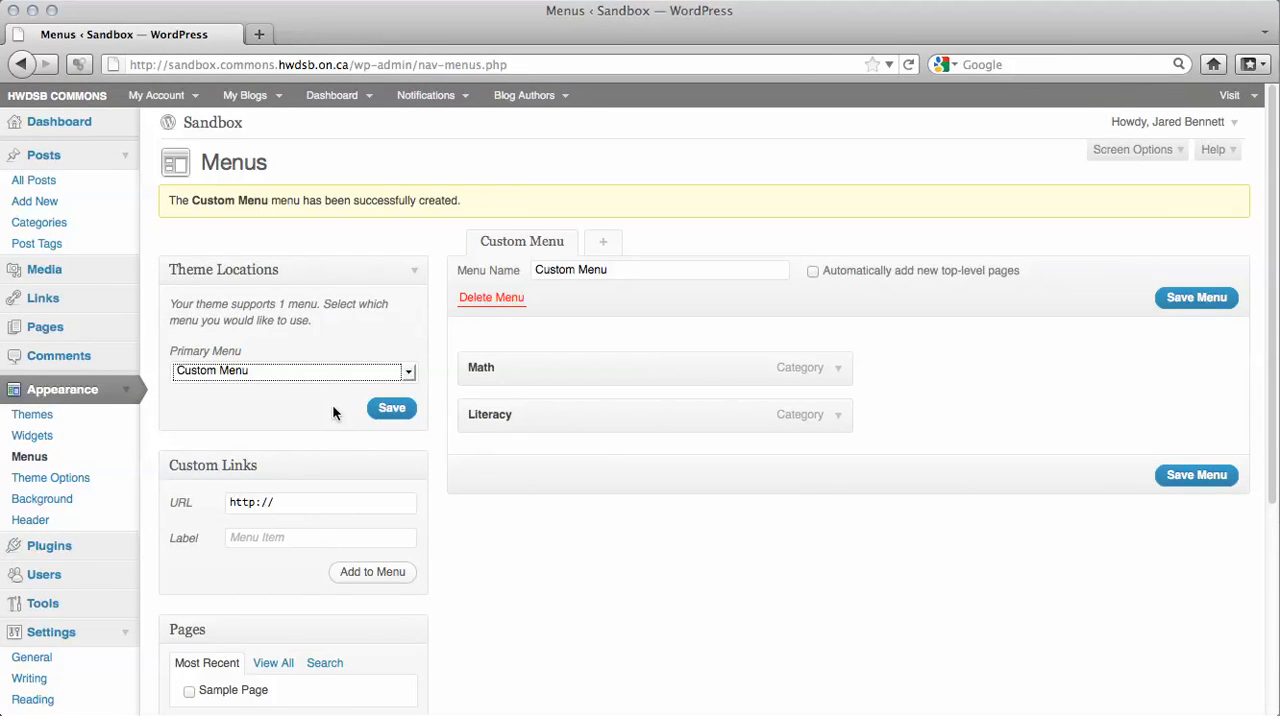
left_click(382, 416)
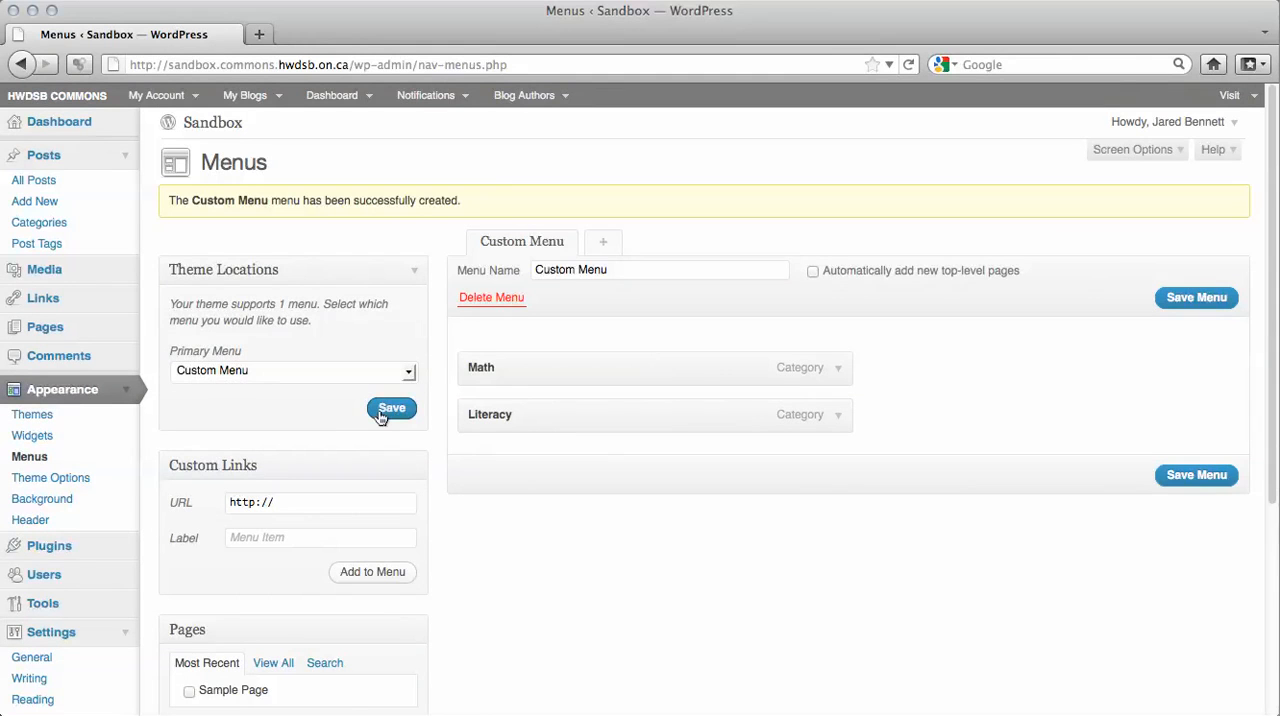
Remain on the Menus page instead of leaving for the site, and save the custom menu with its category items.
left_click(210, 124)
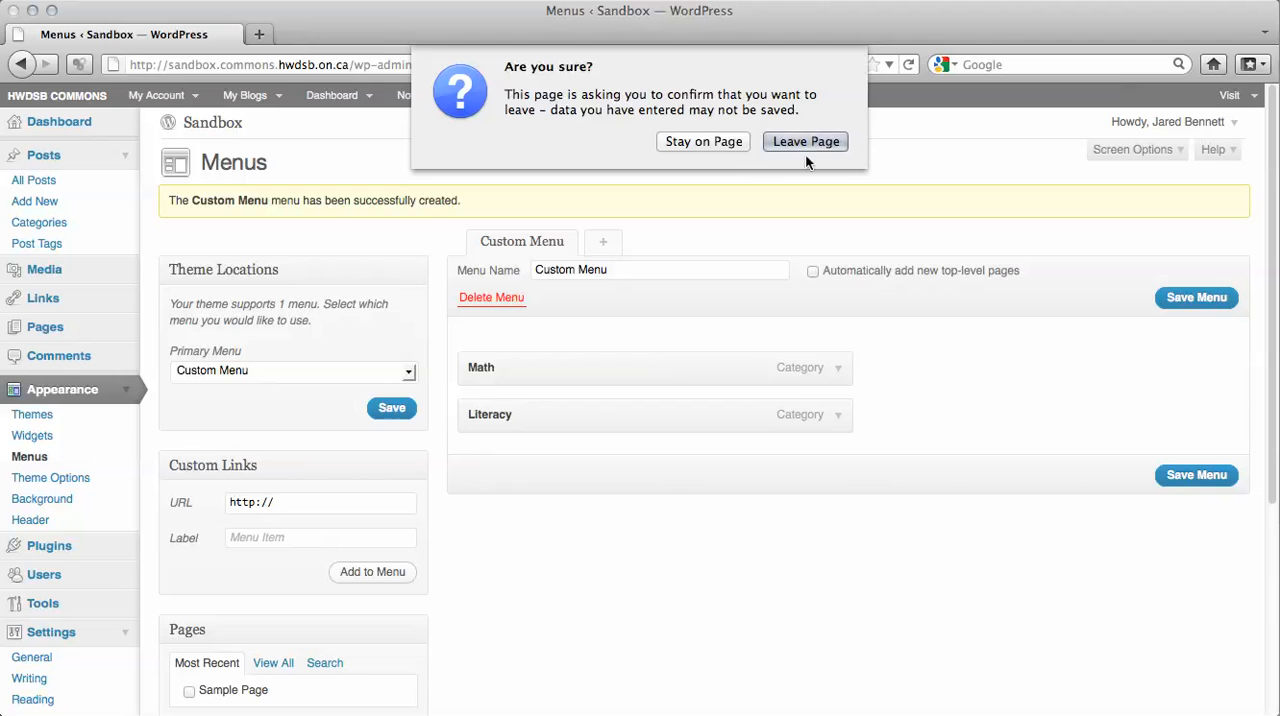
left_click(732, 141)
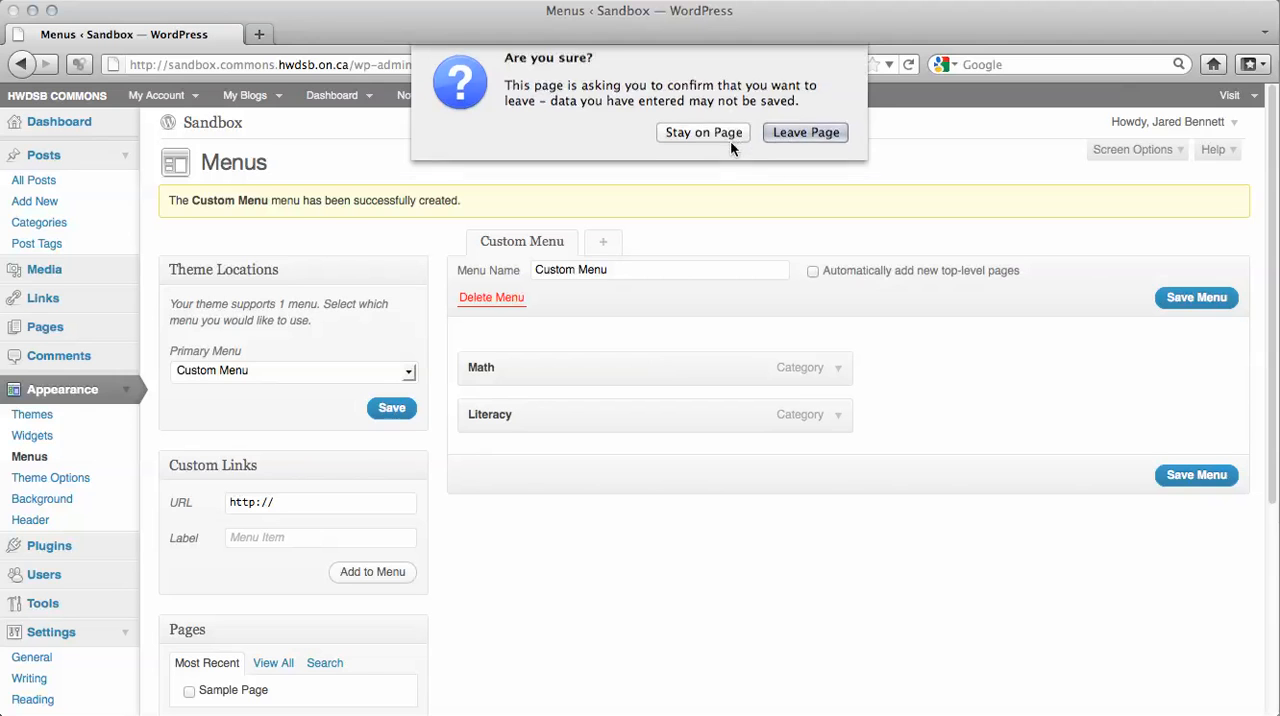
left_click(1206, 482)
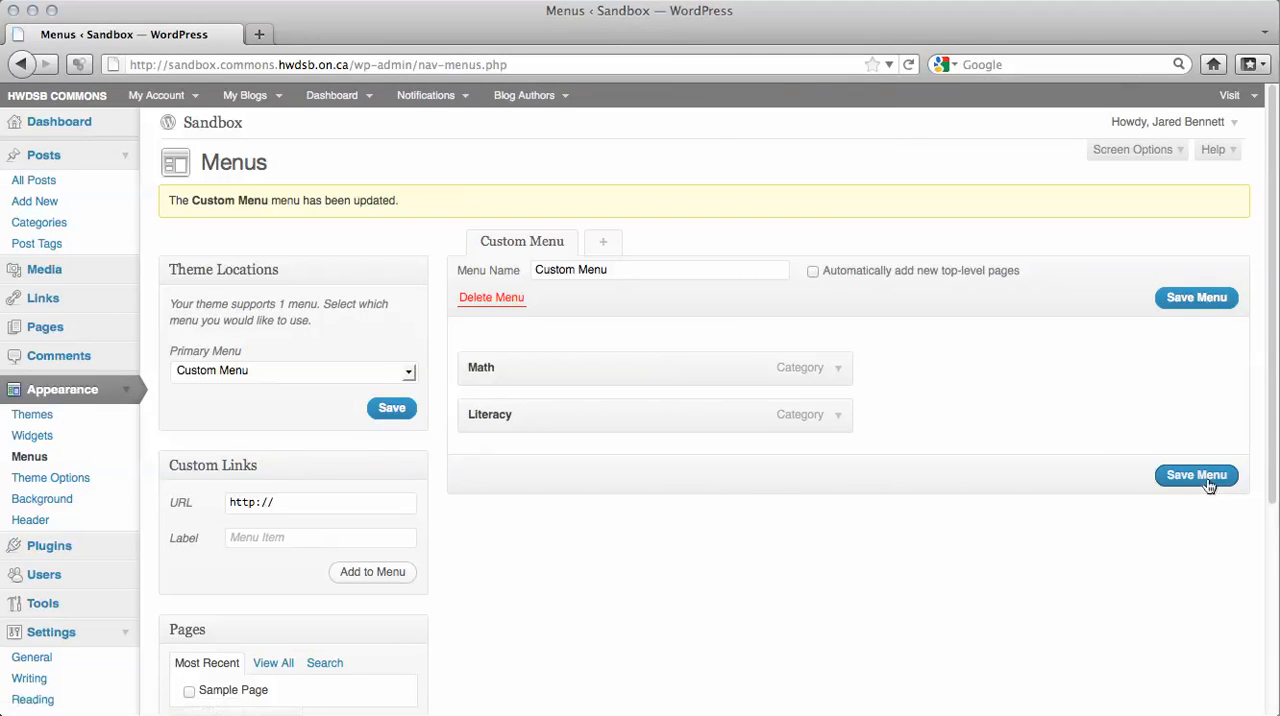
Visit the Sandbox site and check the Math and Literacy category pages through the navigation bar.
mouse_move(325, 109)
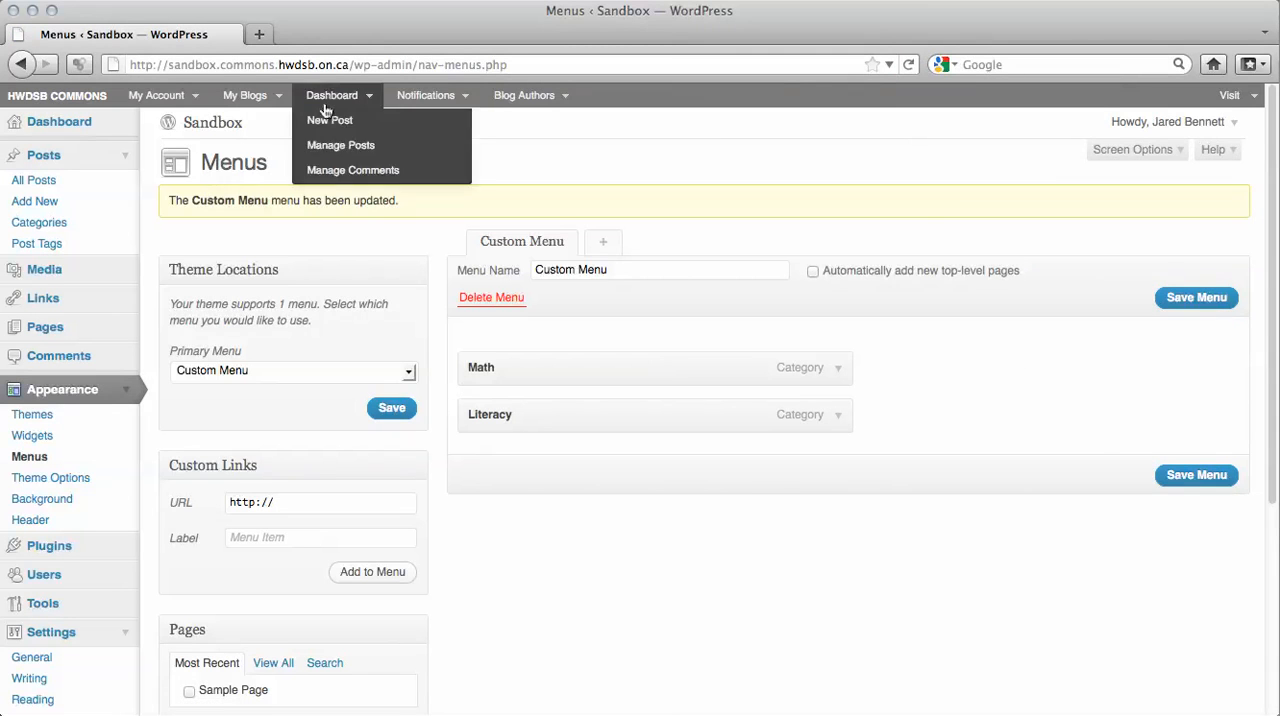
left_click(196, 130)
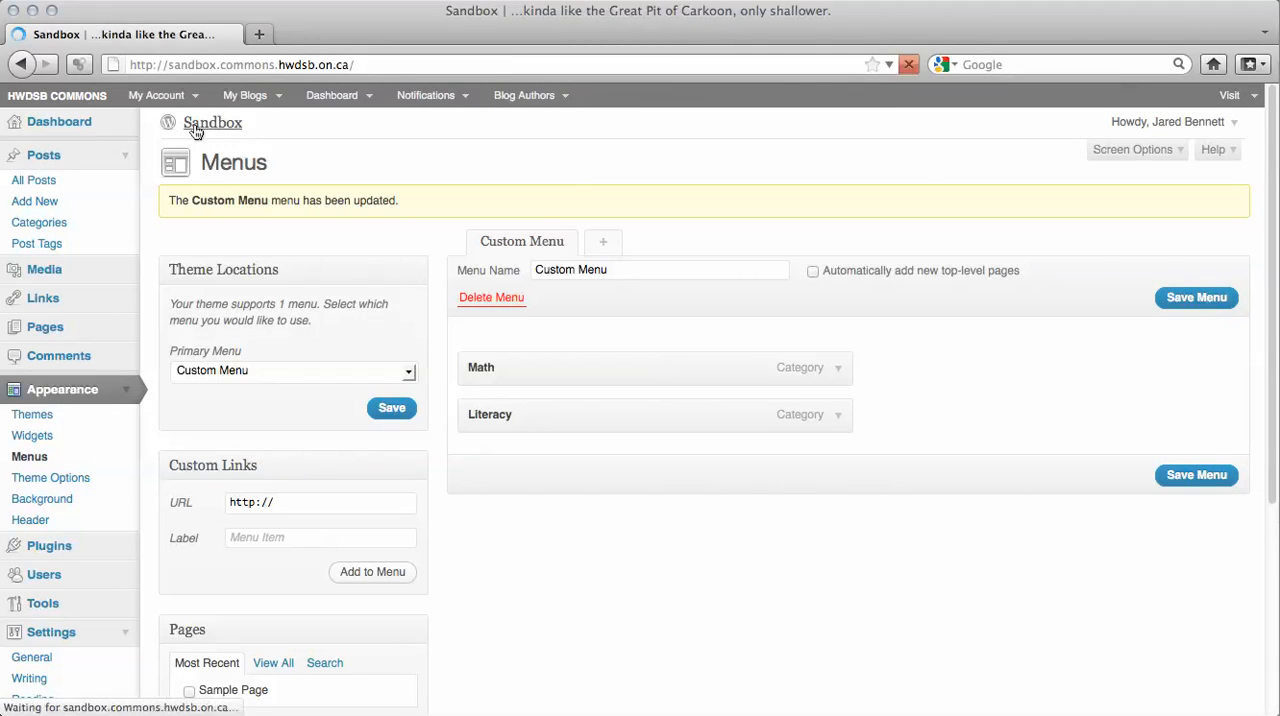
scroll(676, 460, "down", 2)
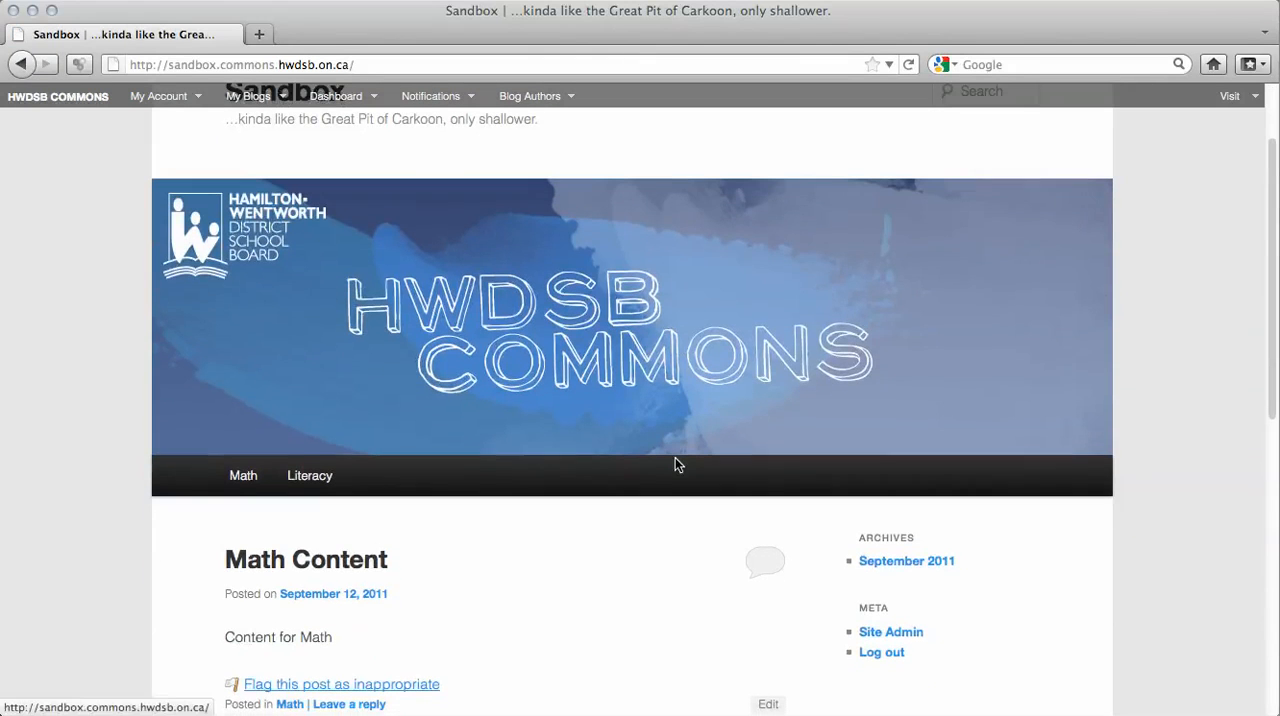
left_click(243, 476)
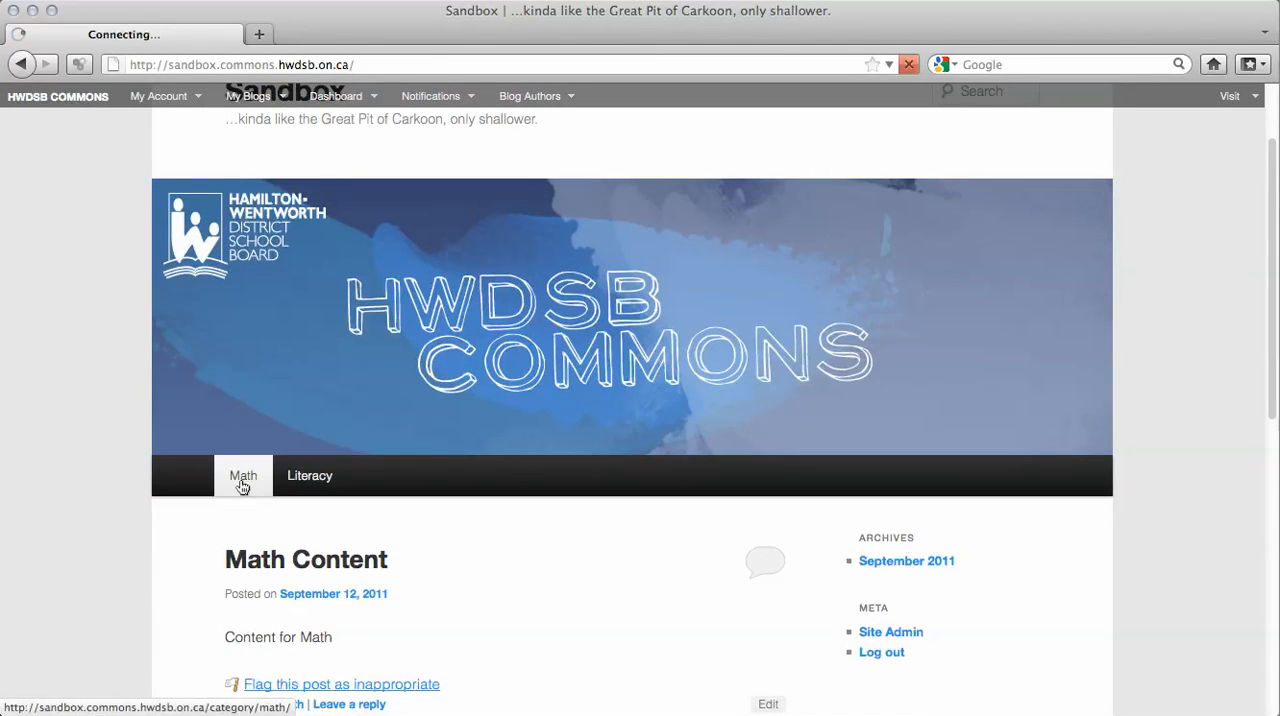
scroll(241, 487, "down", 5)
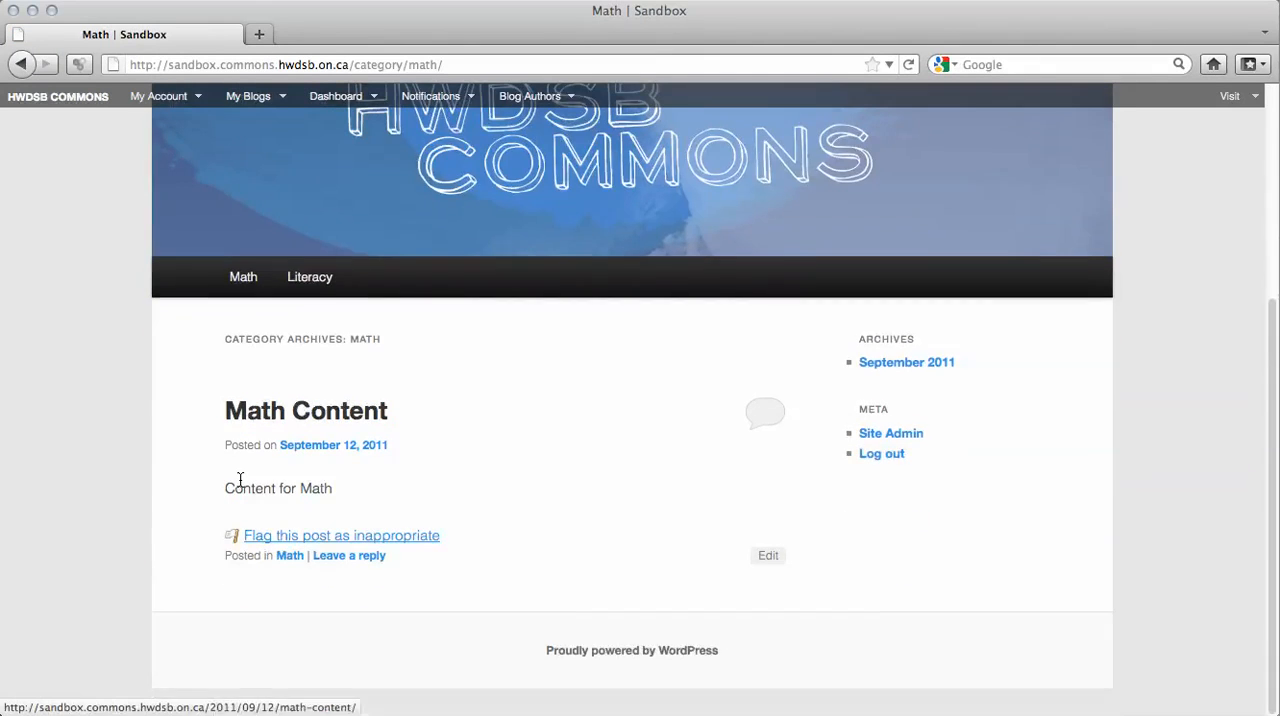
left_click(310, 282)
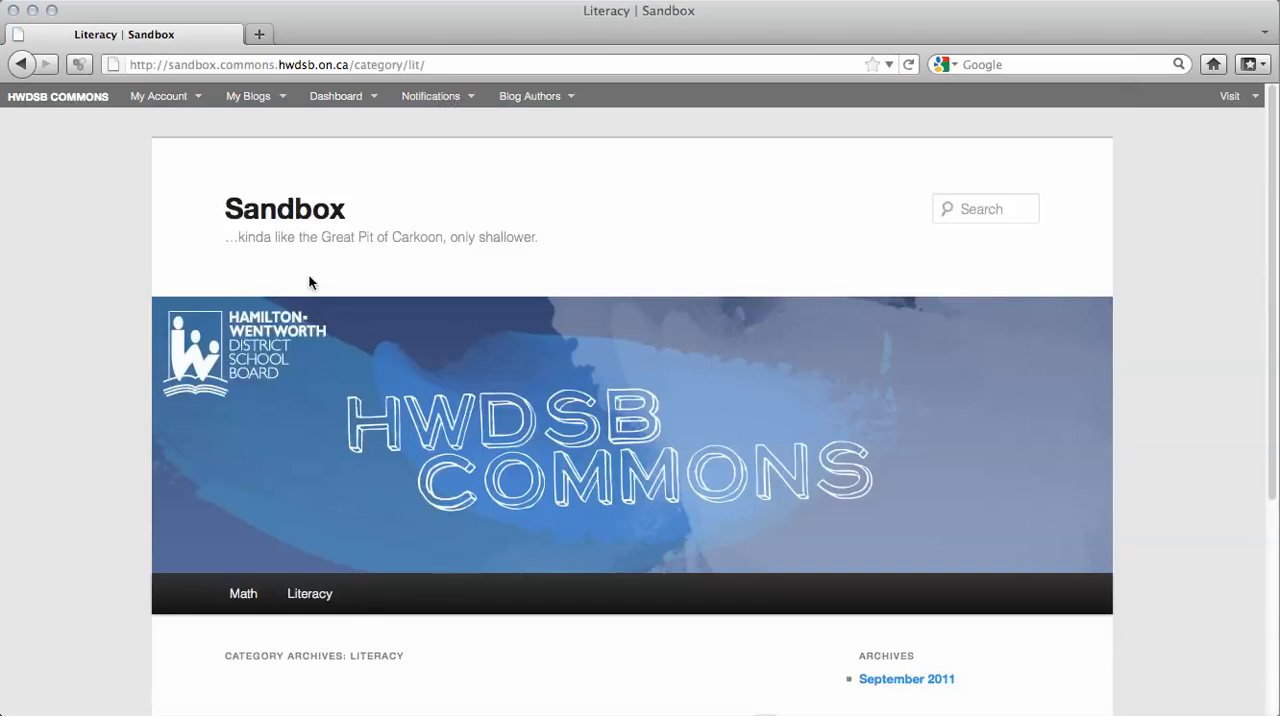
scroll(310, 282, "down", 5)
scroll(310, 282, "up", 5)
Publish a new post titled "Another Math" with the body "Category post" in the Math category.
mouse_move(336, 97)
left_click(333, 119)
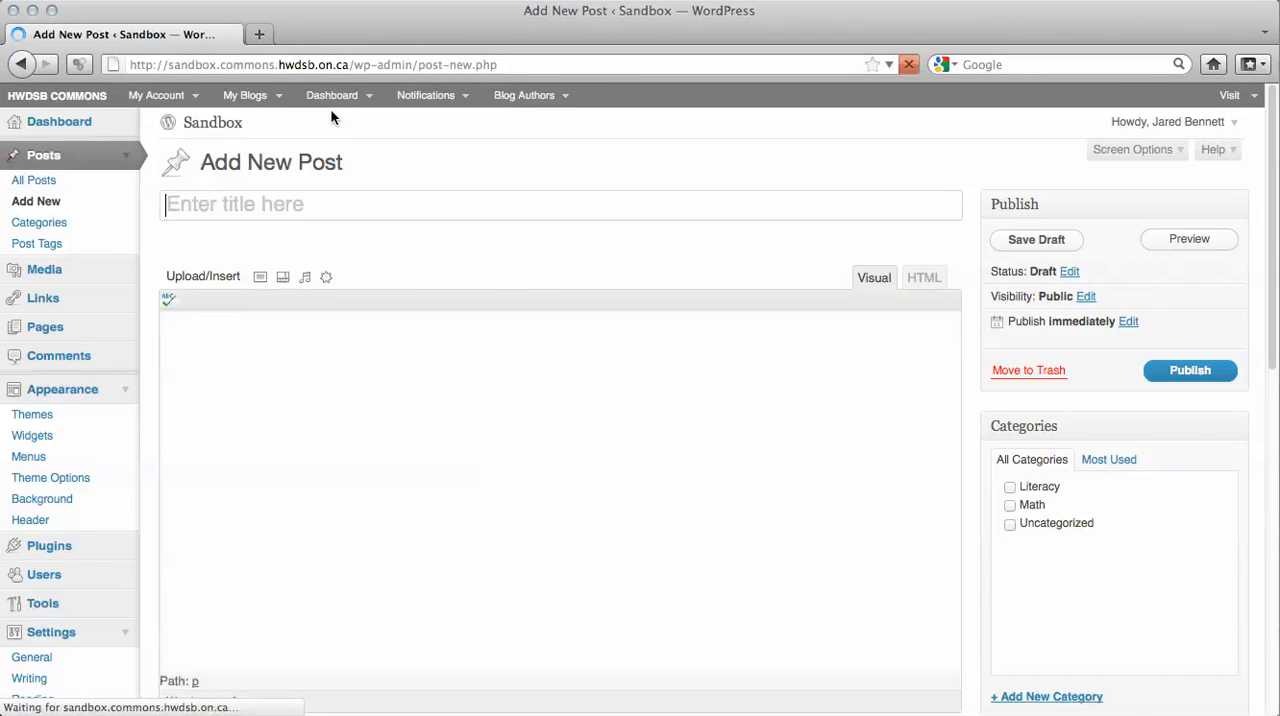
type("Another ")
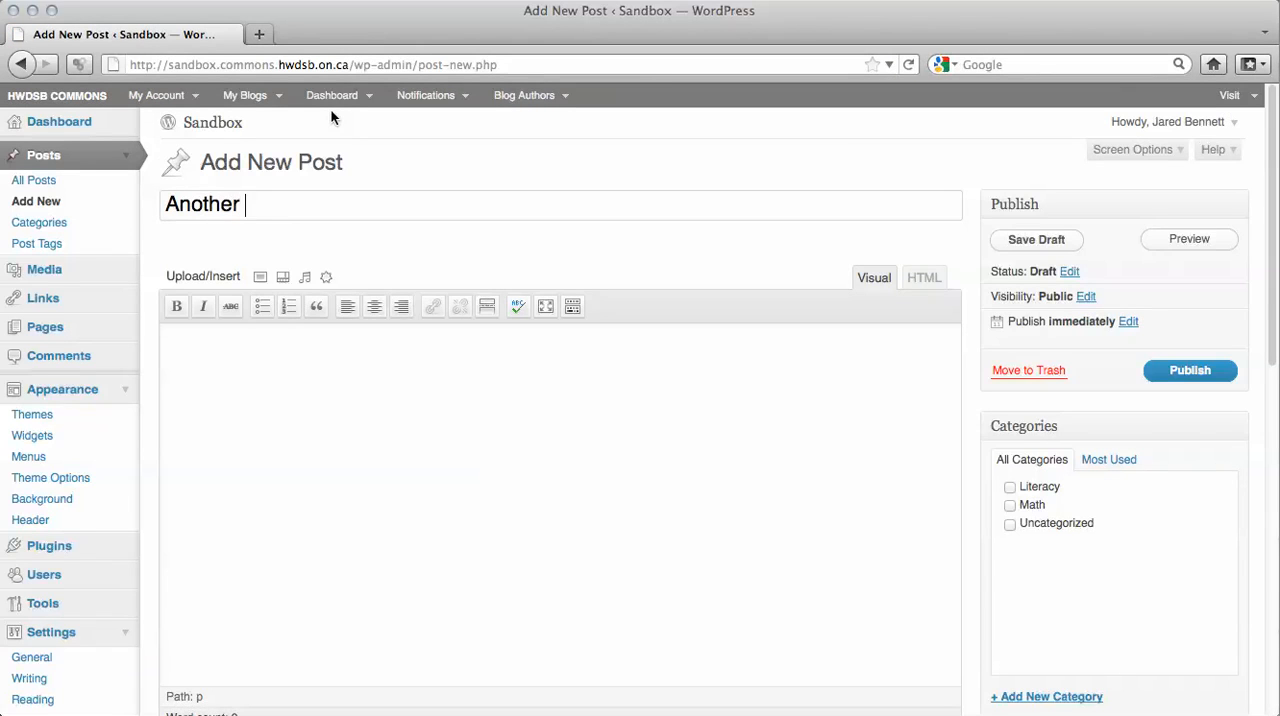
type("Math")
left_click(401, 341)
type("C")
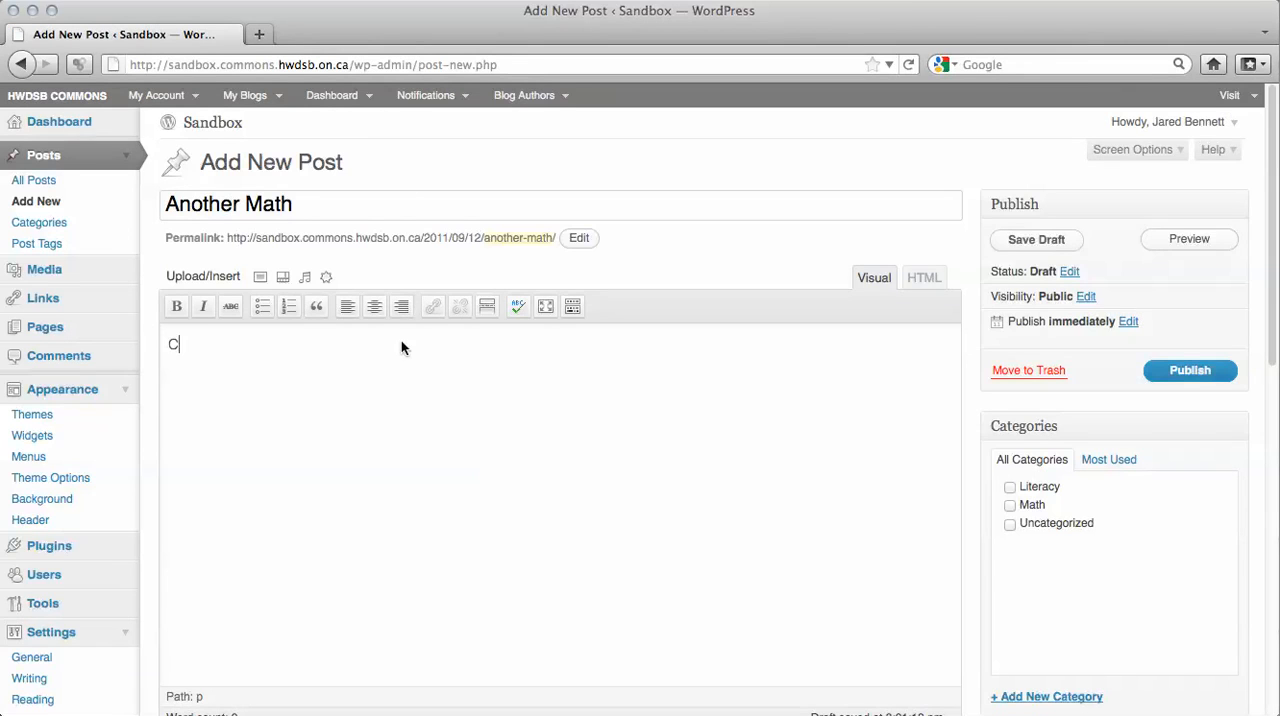
type("ategory post")
left_click(1010, 505)
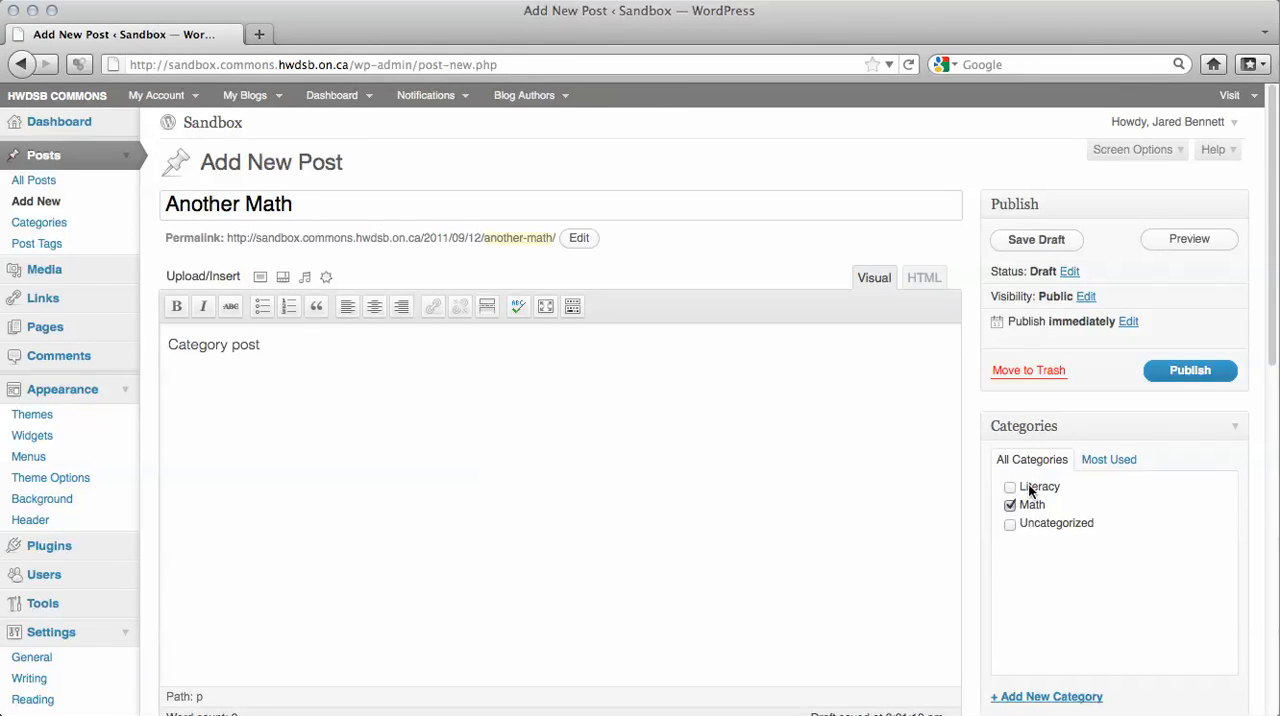
left_click(1190, 374)
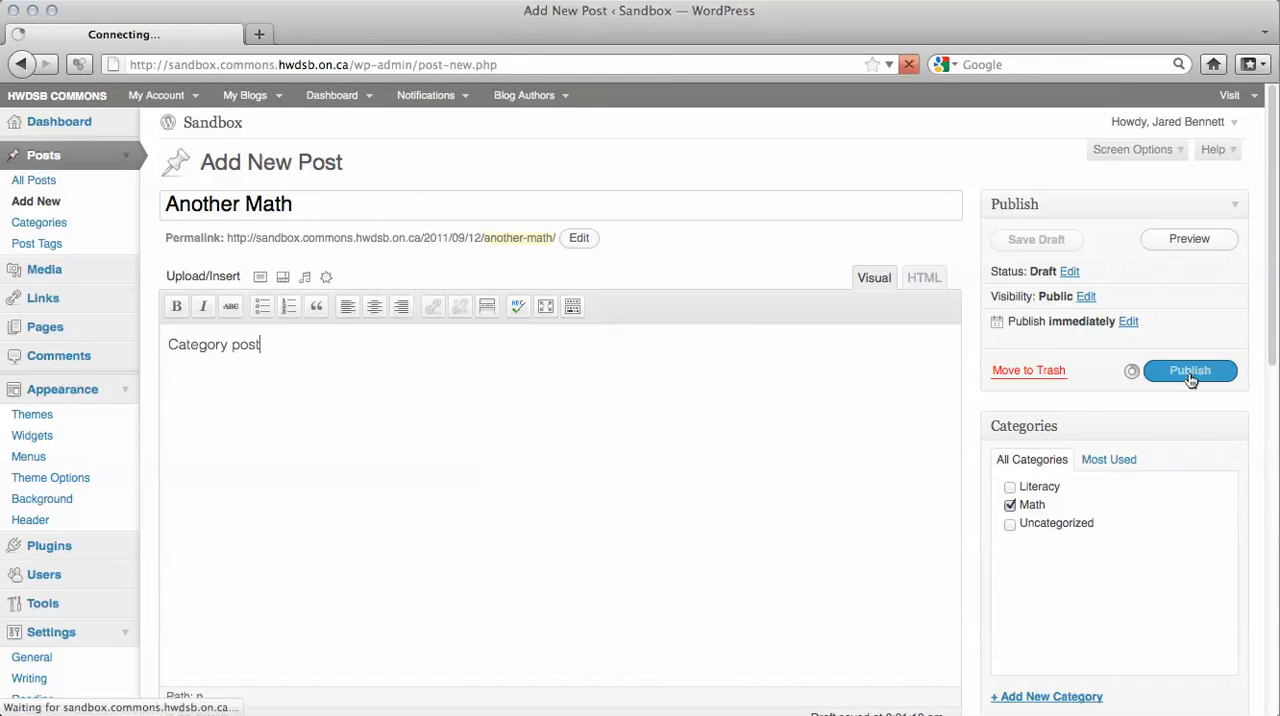
View the Sandbox front page and look over the listed posts and their categories.
left_click(213, 124)
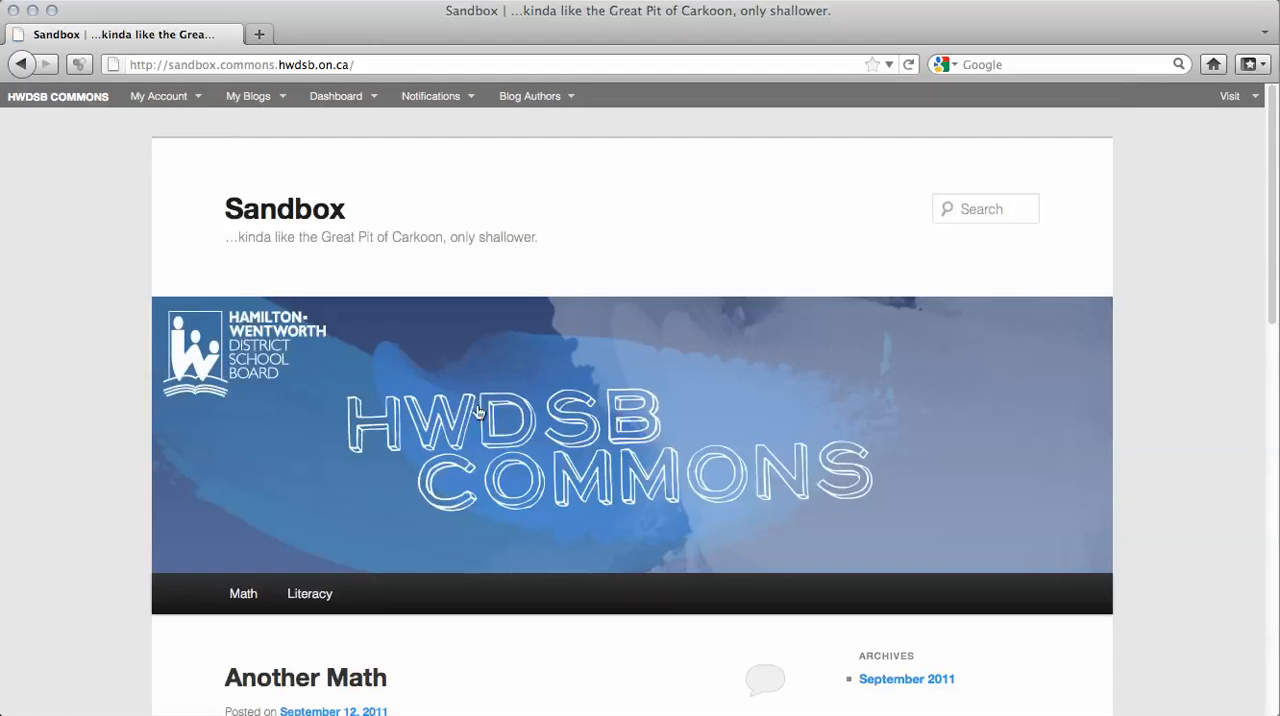
scroll(260, 680, "down", 5)
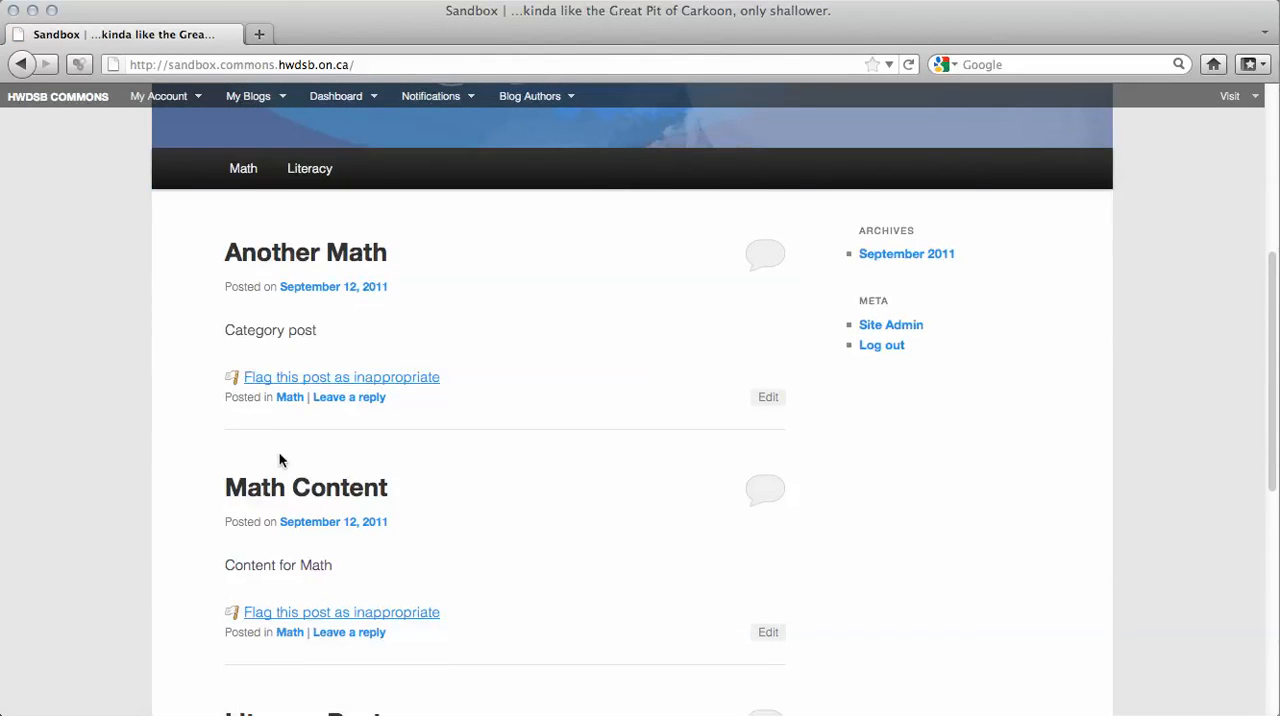
scroll(280, 460, "up", 5)
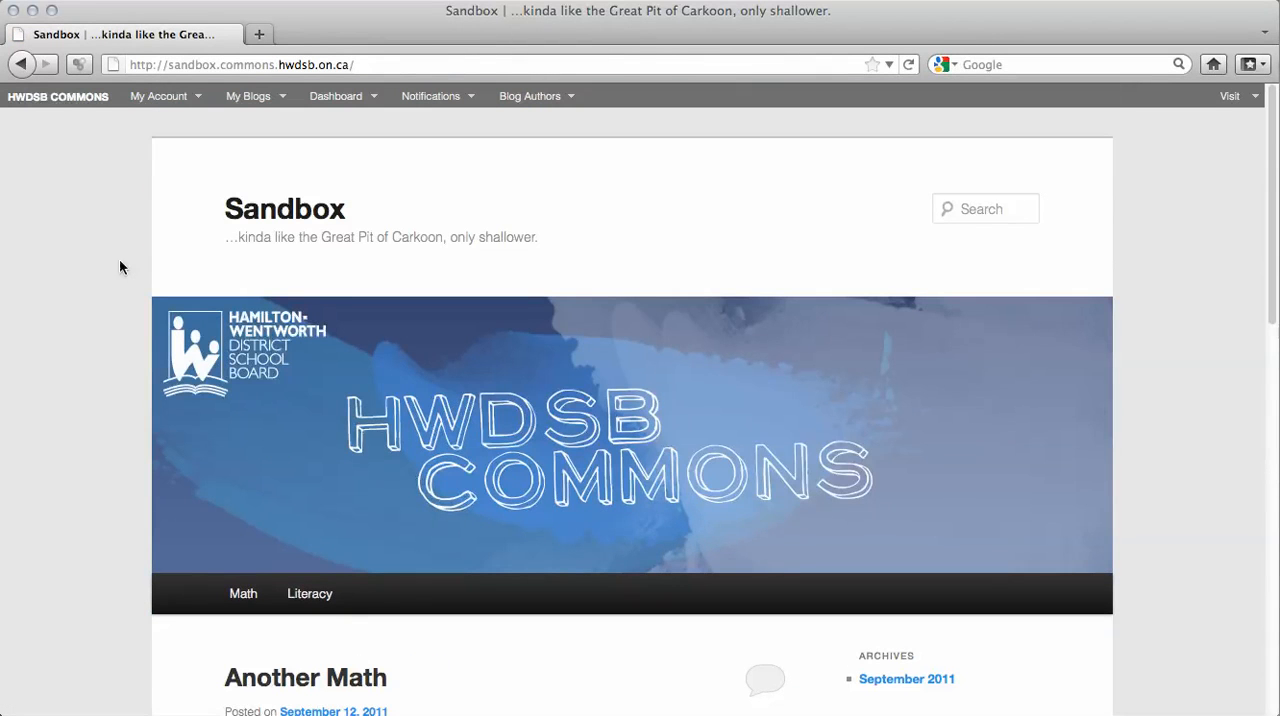
In the site's Reading settings, make the front page display the static page Sample Page and save the changes.
left_click(331, 101)
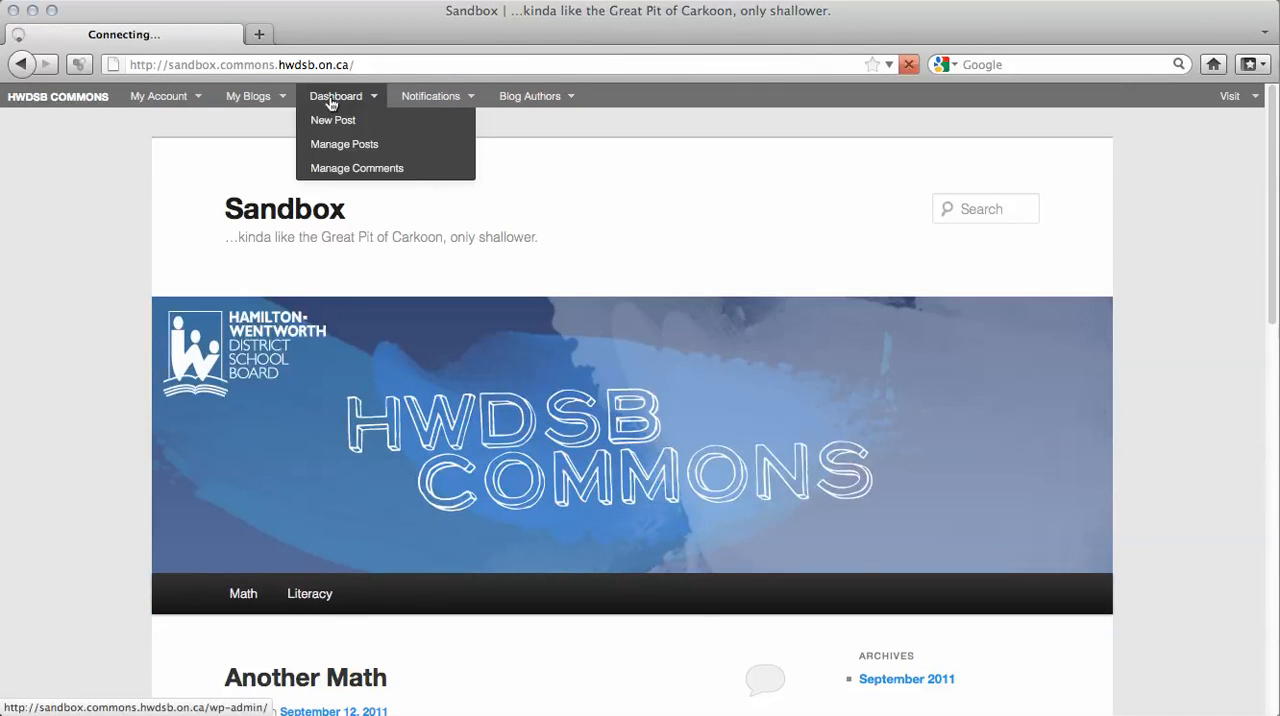
scroll(182, 500, "down", 1)
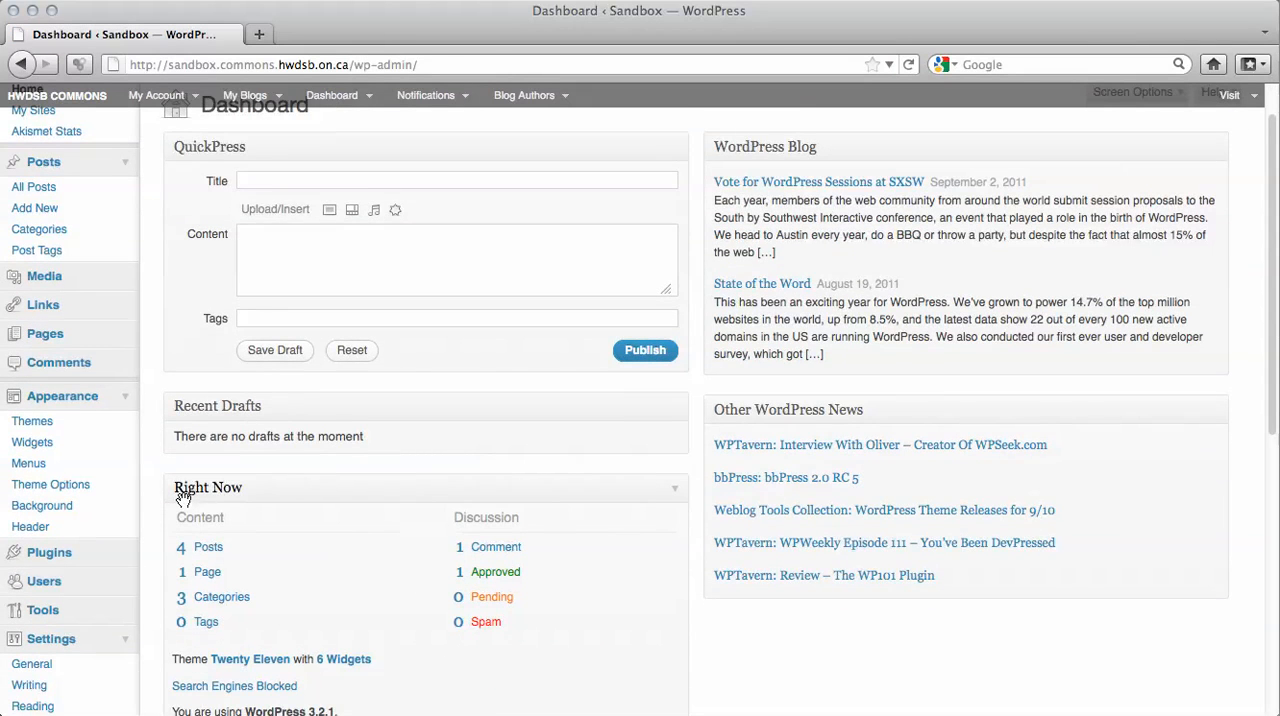
scroll(183, 500, "down", 5)
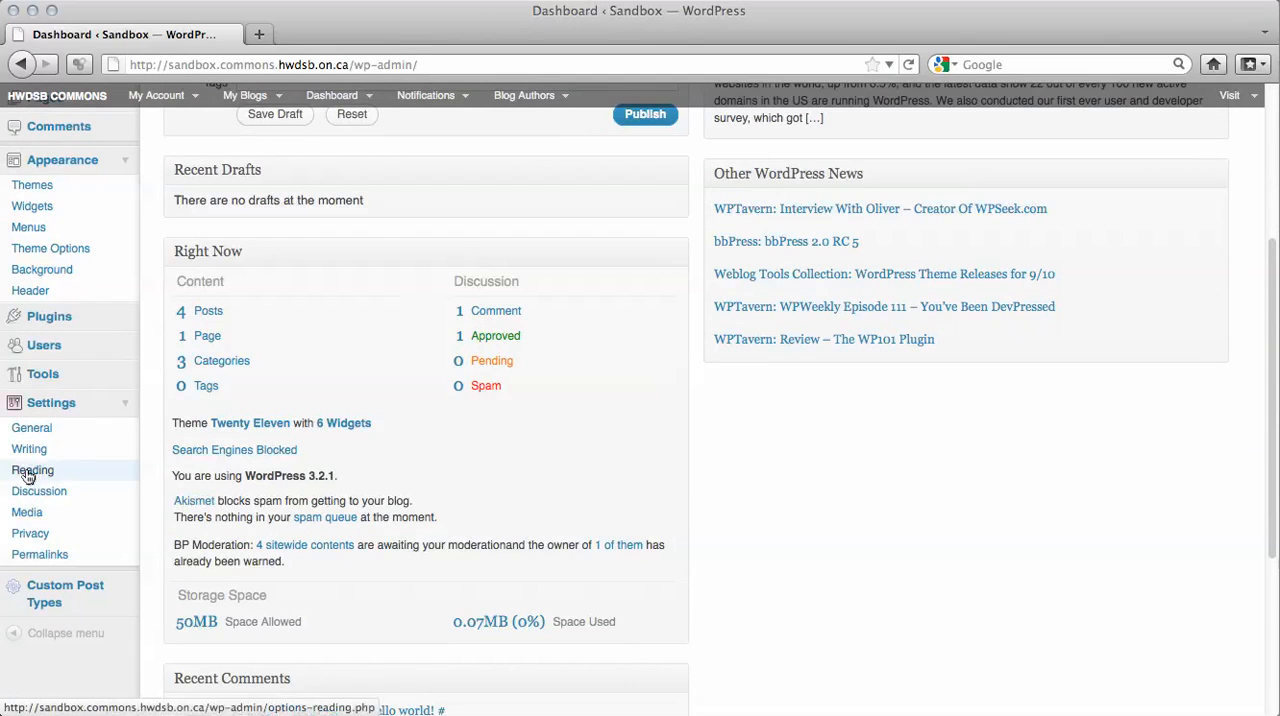
left_click(28, 477)
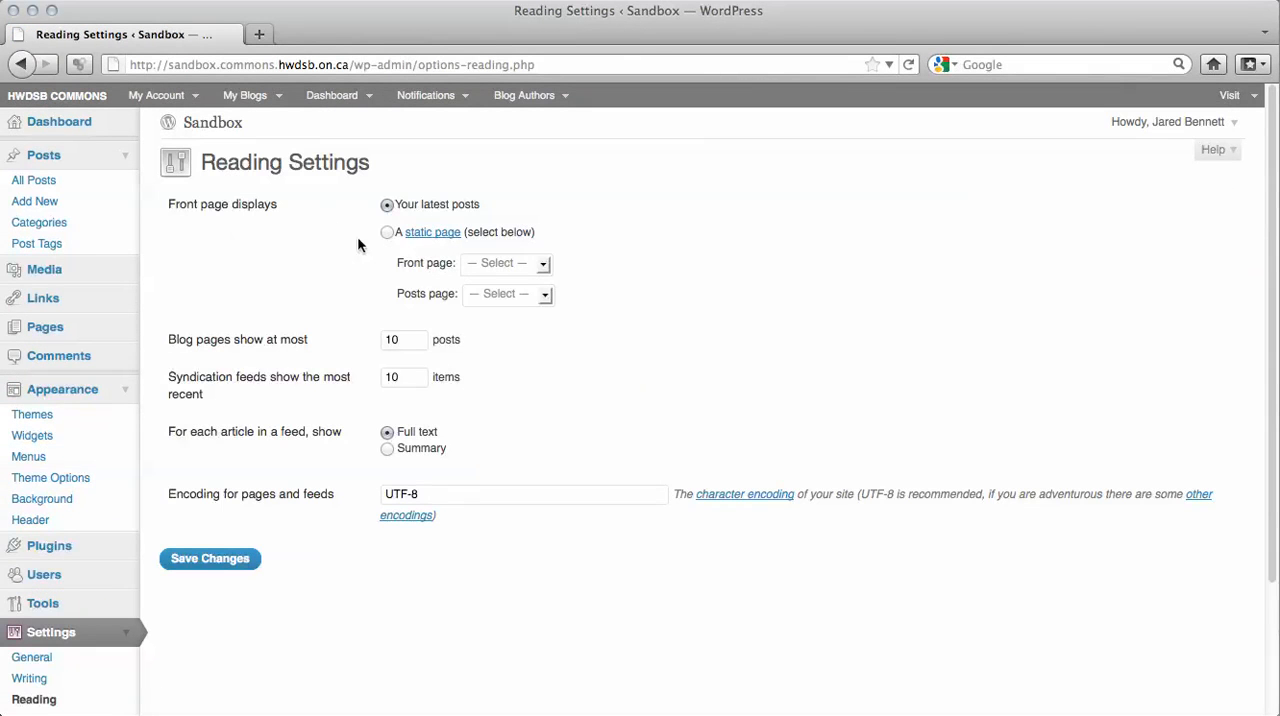
left_click(391, 232)
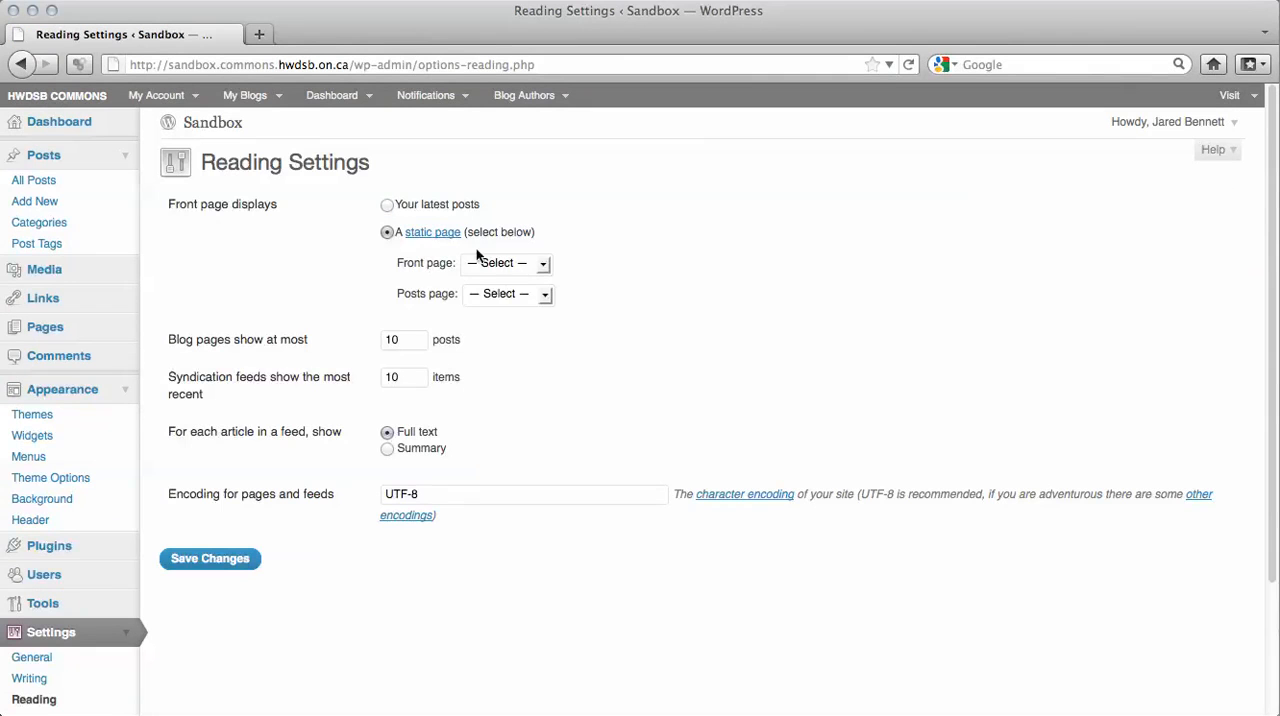
left_click(543, 263)
left_click(499, 301)
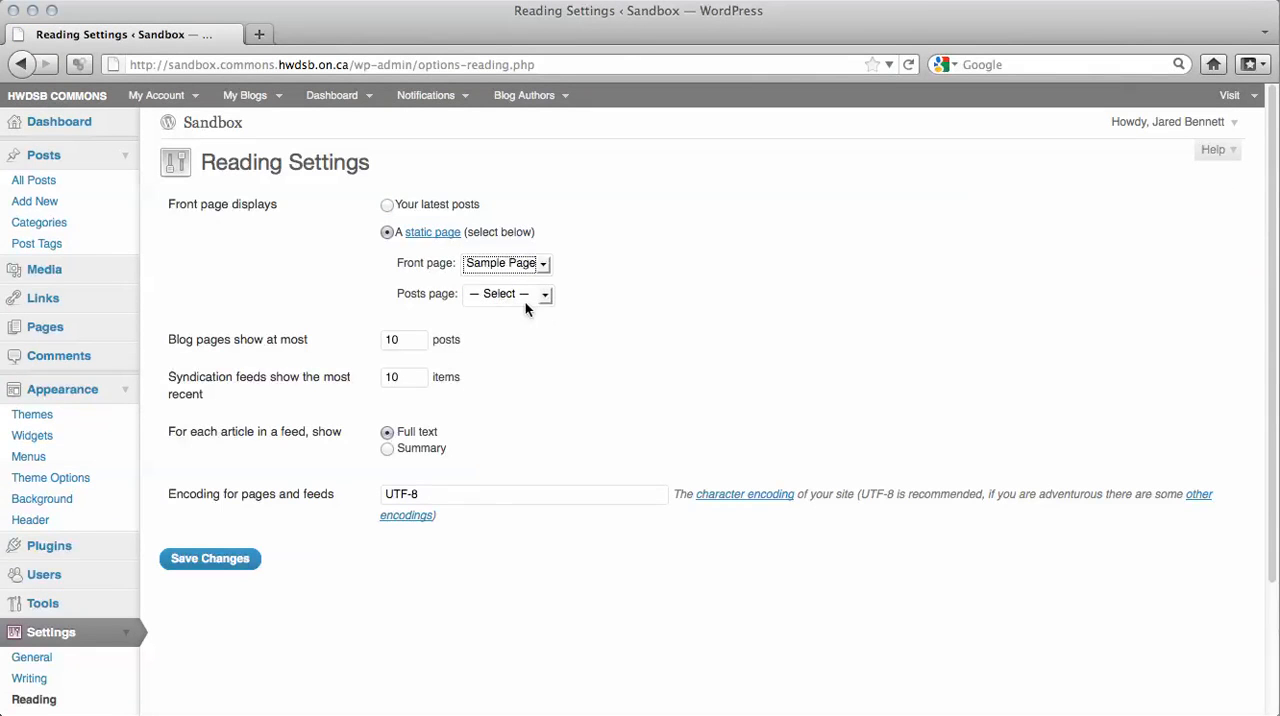
left_click(214, 568)
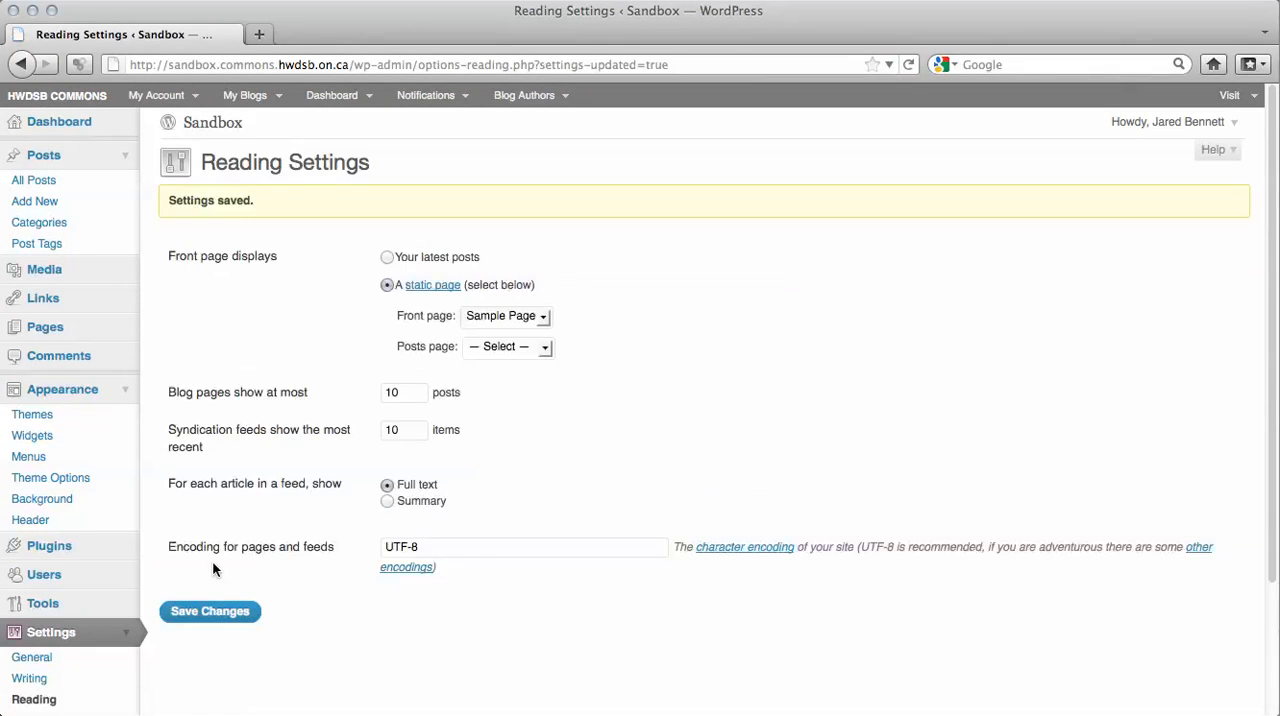
Visit the Sandbox site and examine the static front page and the Math and Literacy category pages, ending back on the front page.
left_click(210, 124)
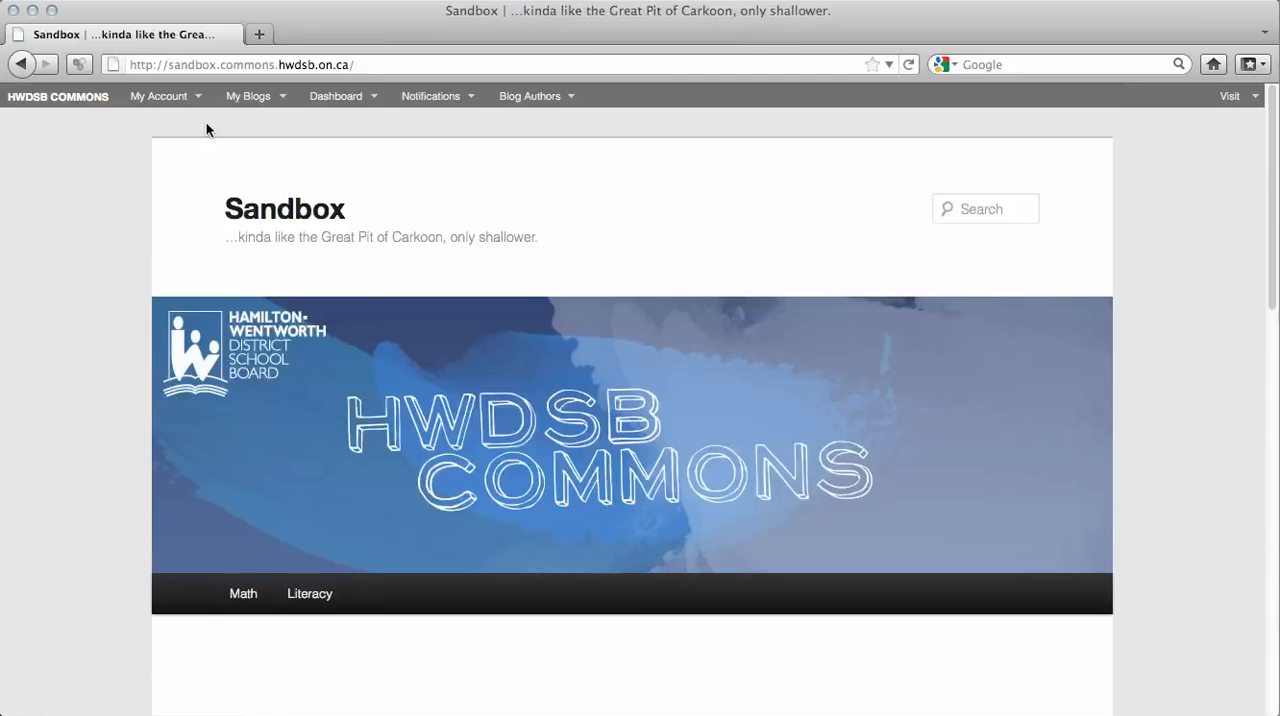
scroll(568, 540, "down", 10)
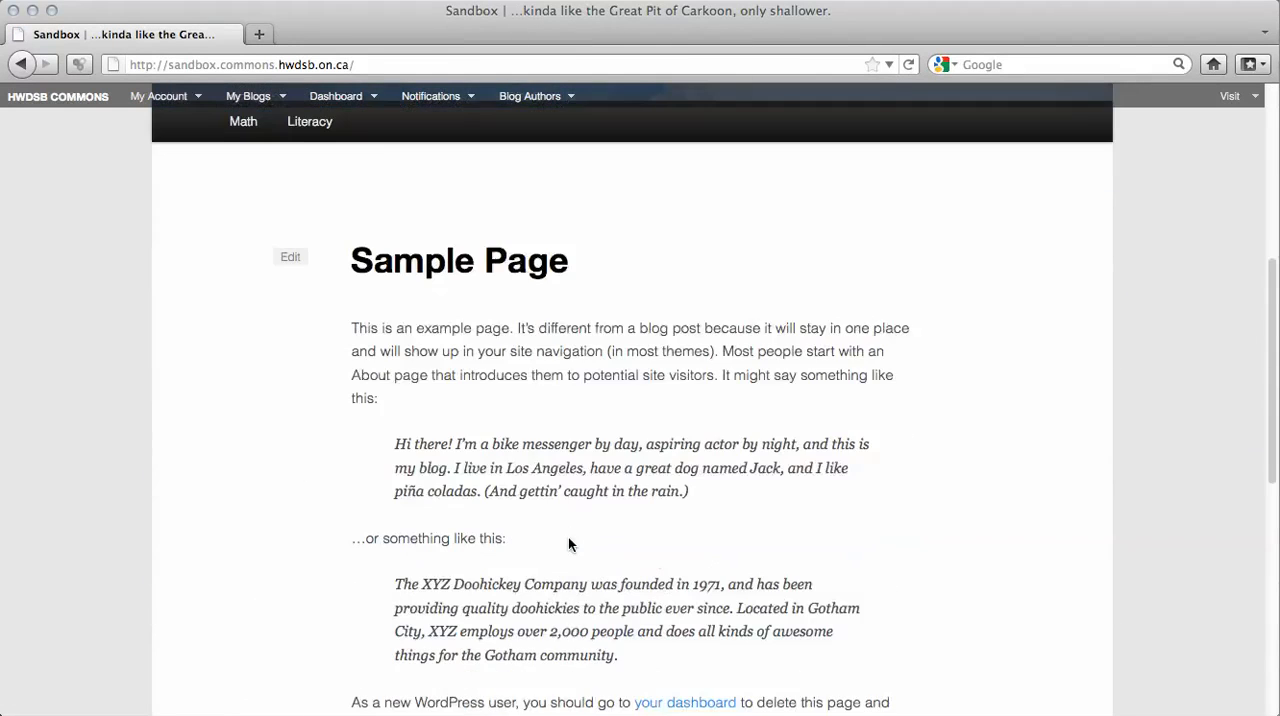
scroll(569, 542, "up", 3)
left_click(243, 383)
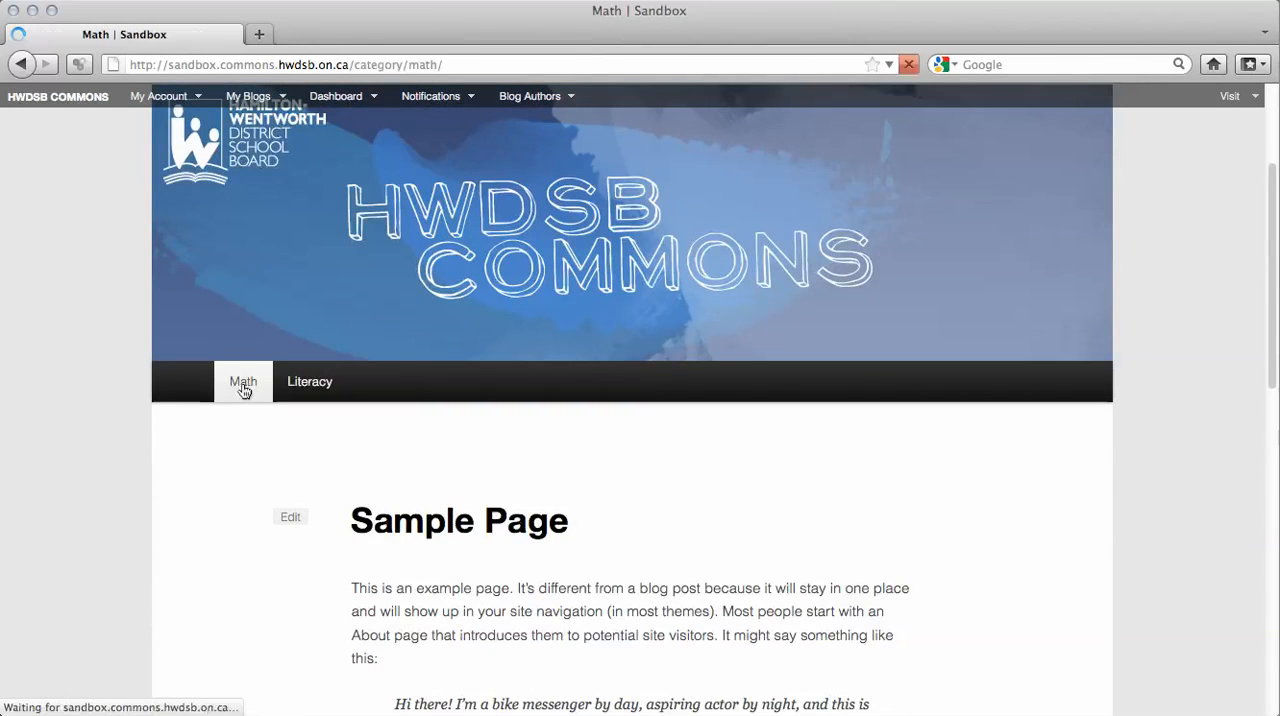
scroll(243, 388, "down", 5)
scroll(243, 388, "up", 5)
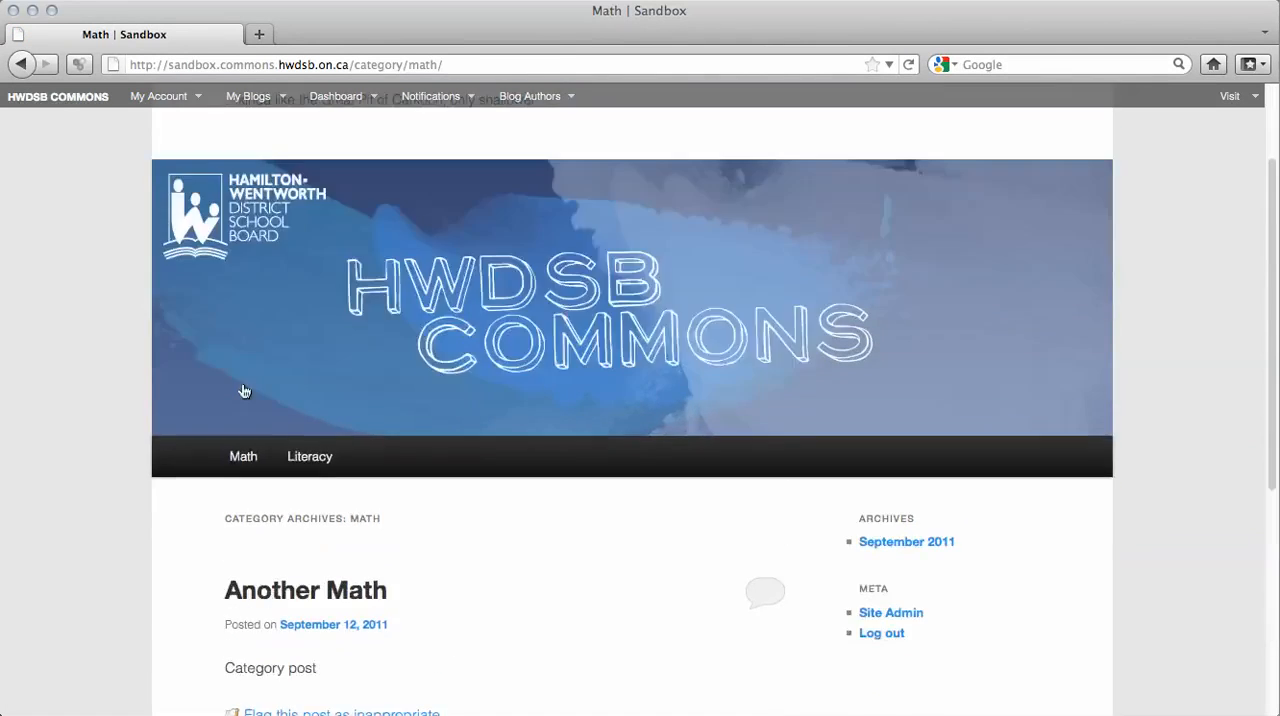
left_click(310, 594)
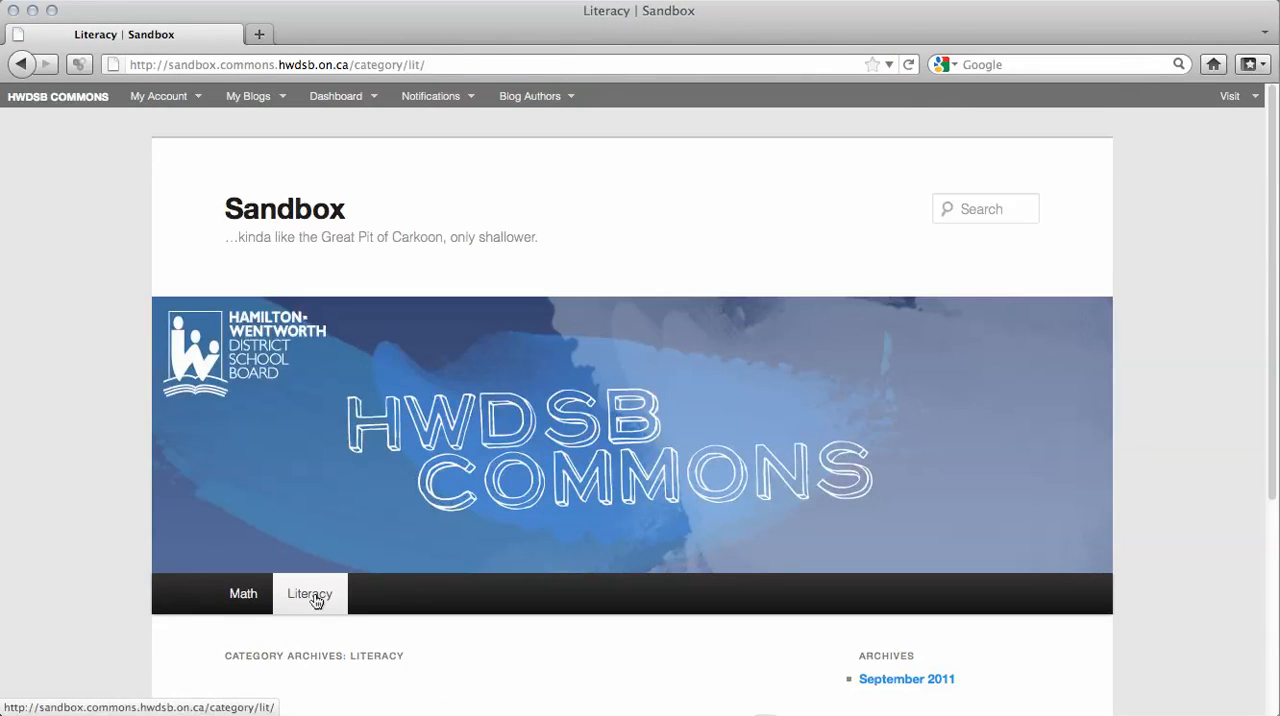
scroll(313, 598, "down", 3)
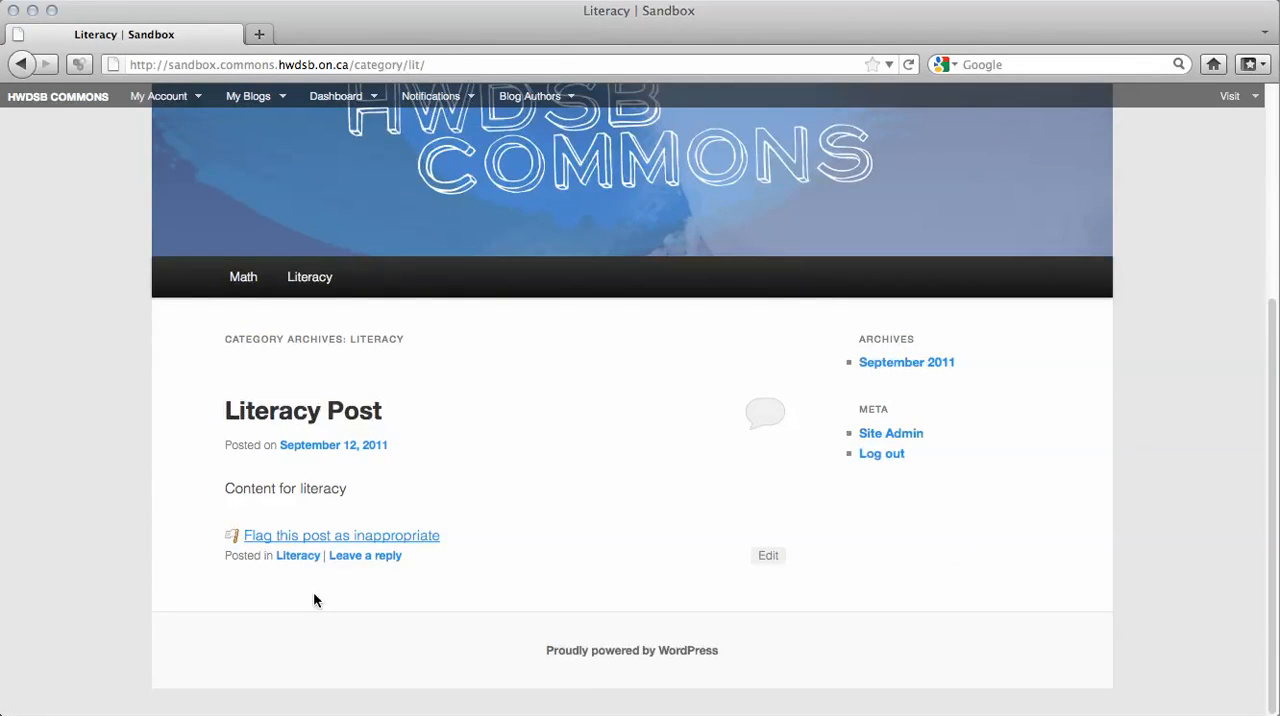
scroll(313, 598, "up", 2)
left_click(392, 305)
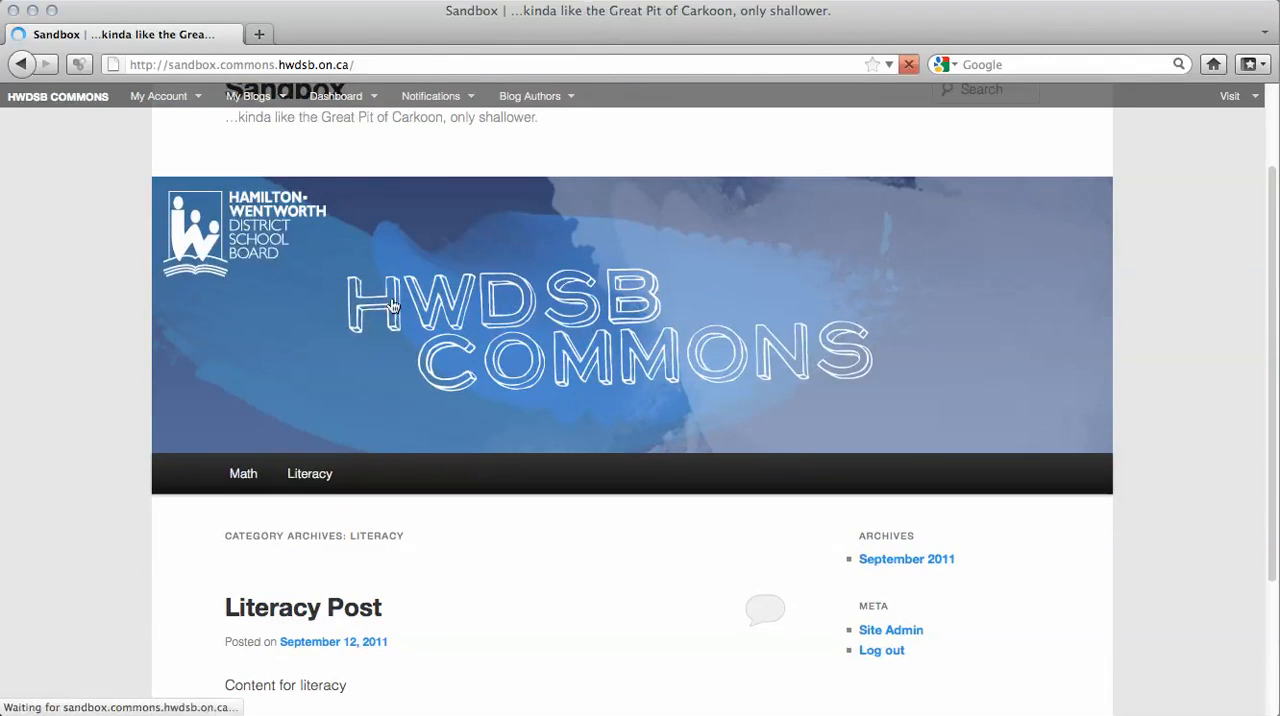
scroll(390, 305, "down", 5)
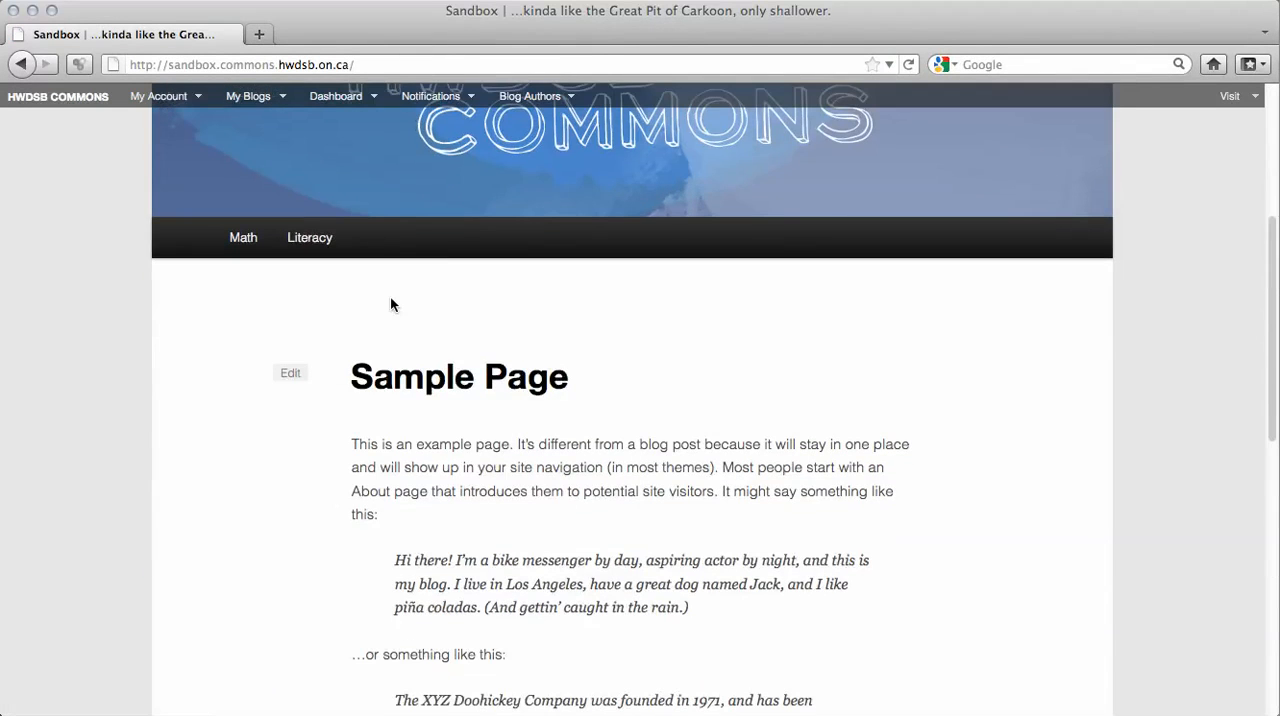